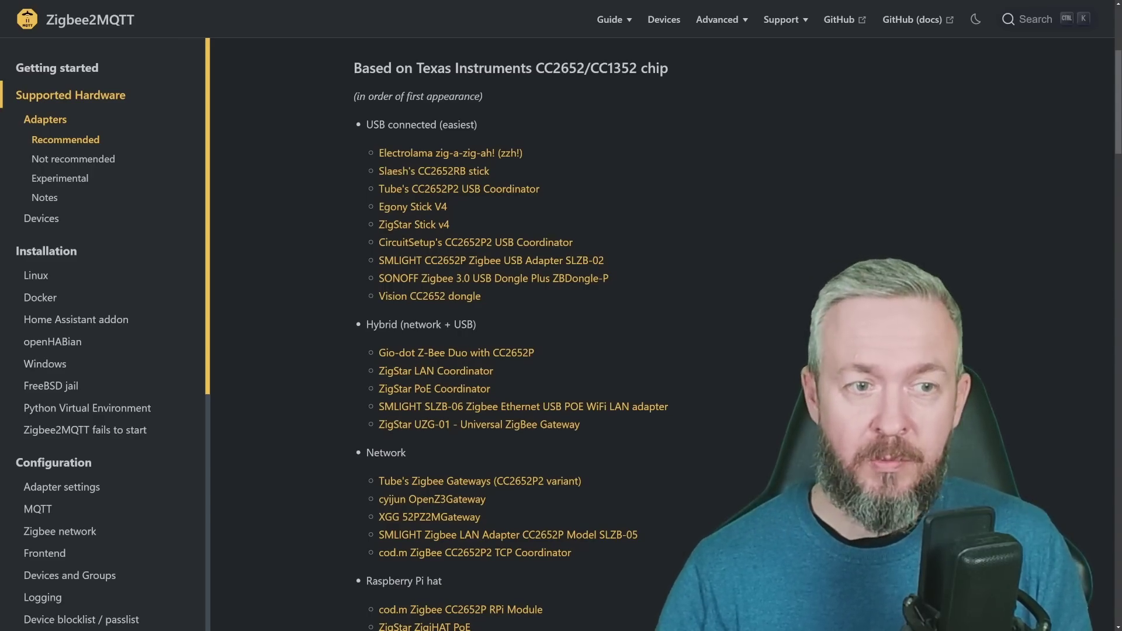
Step: Highlight the CC2652 flashing paragraph, then open the Slaesh CC2652RB stick's flashing instructions
{"action": "scroll", "coordinate": [561, 333], "scroll_direction": "down", "scroll_amount": 7}
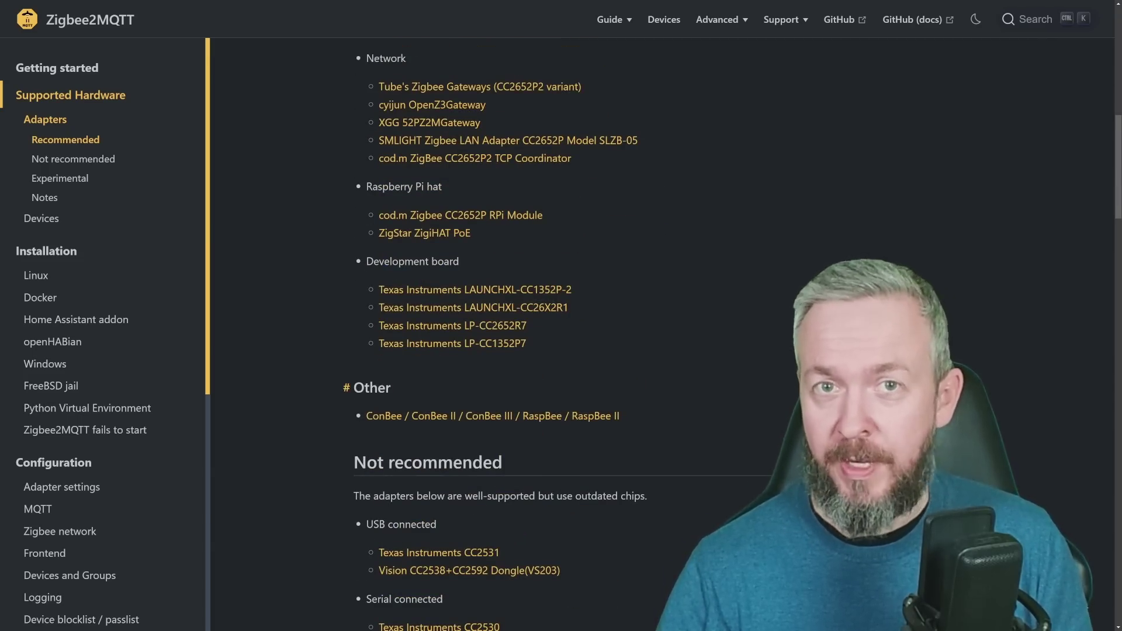
{"action": "scroll", "coordinate": [561, 333], "scroll_direction": "down", "scroll_amount": 1}
{"action": "scroll", "coordinate": [409, 322], "scroll_direction": "down", "scroll_amount": 1}
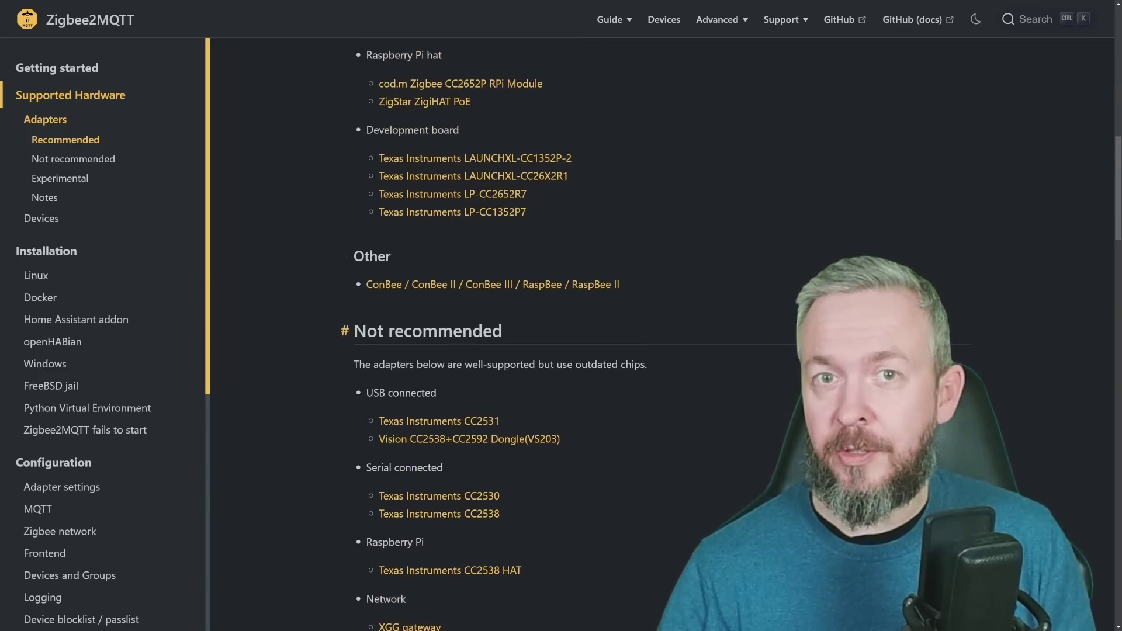
{"action": "scroll", "coordinate": [584, 333], "scroll_direction": "down", "scroll_amount": 2}
{"action": "scroll", "coordinate": [584, 333], "scroll_direction": "down", "scroll_amount": 1}
{"action": "scroll", "coordinate": [585, 333], "scroll_direction": "down", "scroll_amount": 1}
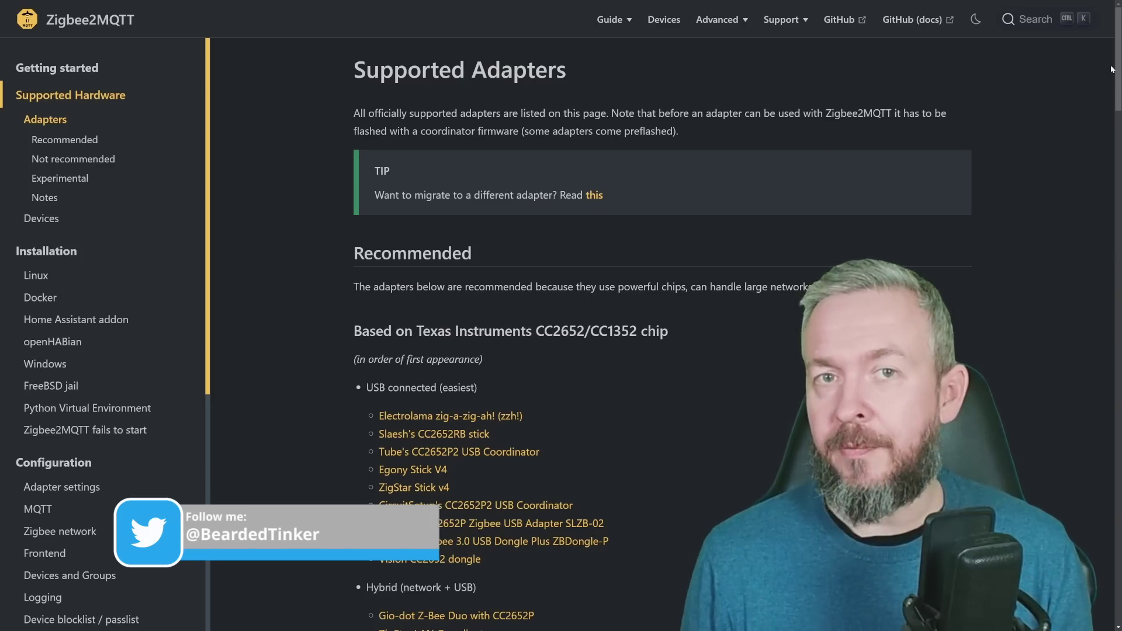
{"action": "scroll", "coordinate": [814, 119], "scroll_direction": "down", "scroll_amount": 2}
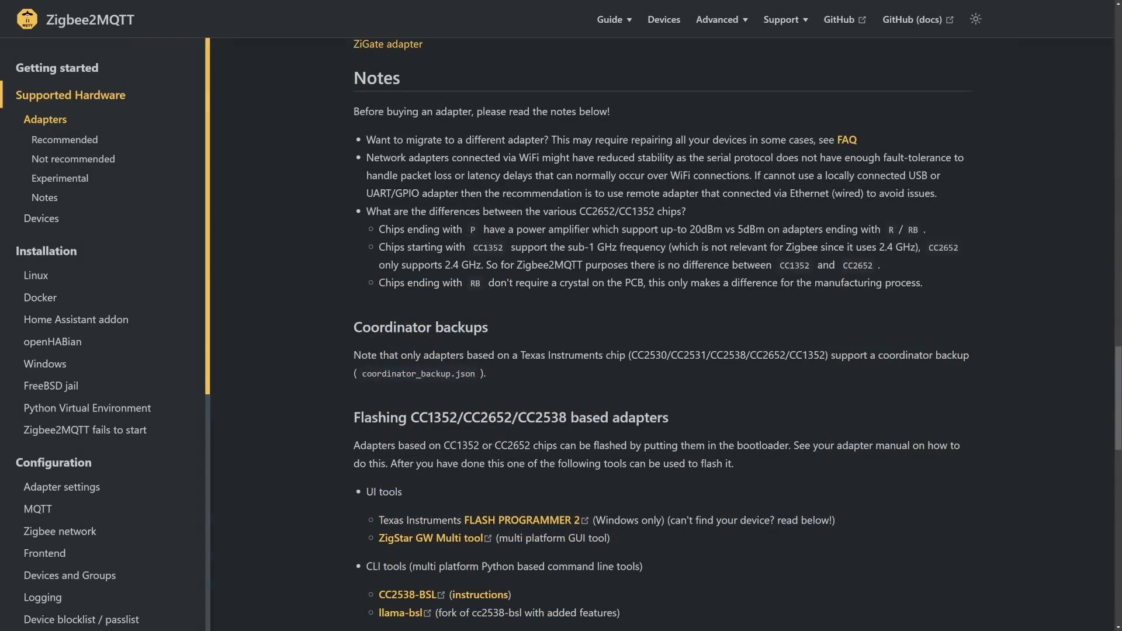
{"action": "left_click_drag", "start_coordinate": [353, 417], "coordinate": [621, 615]}
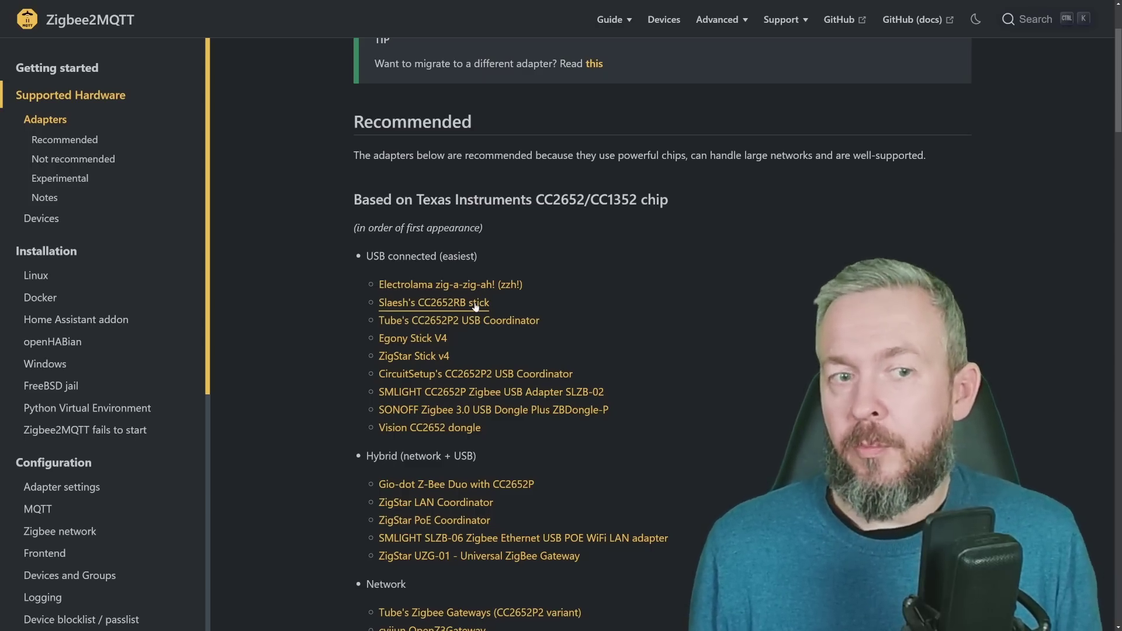
{"action": "left_click", "coordinate": [475, 304]}
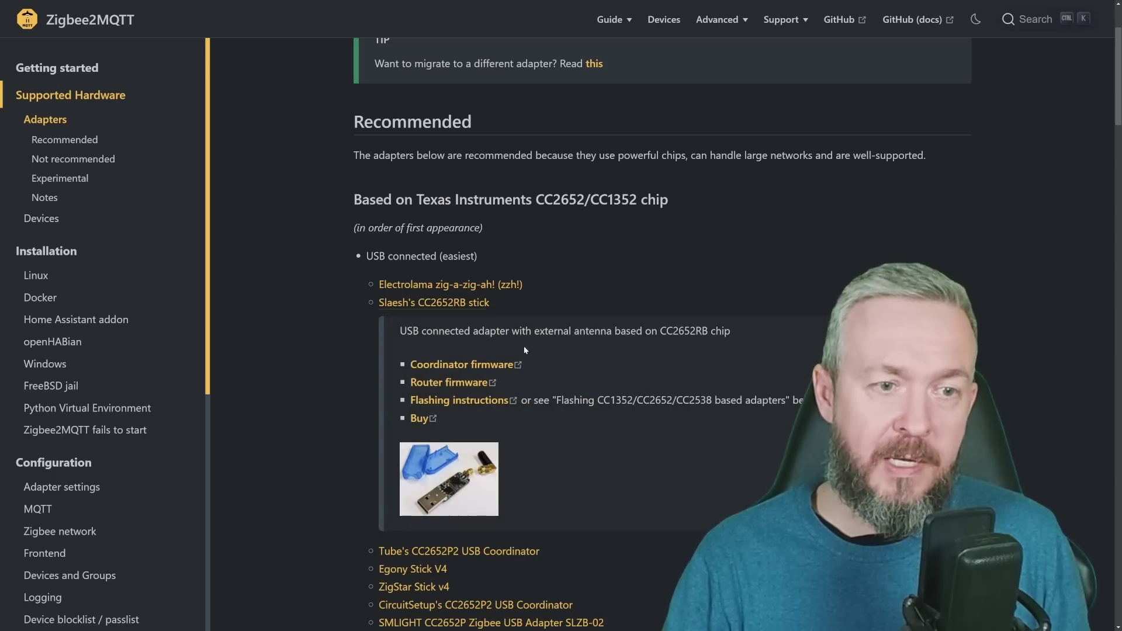
{"action": "left_click", "coordinate": [464, 404]}
Step: Read through the Slaesh flashing guide and copy the ZigStar add-on repository URL
{"action": "scroll", "coordinate": [514, 283], "scroll_direction": "down", "scroll_amount": 2}
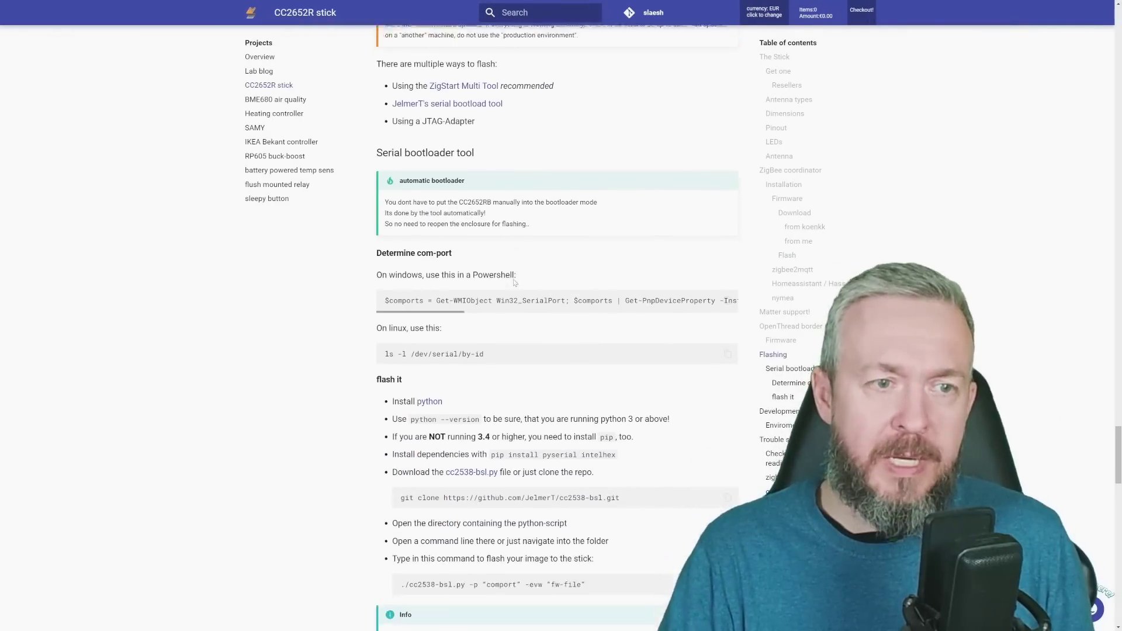
{"action": "scroll", "coordinate": [514, 283], "scroll_direction": "down", "scroll_amount": 2}
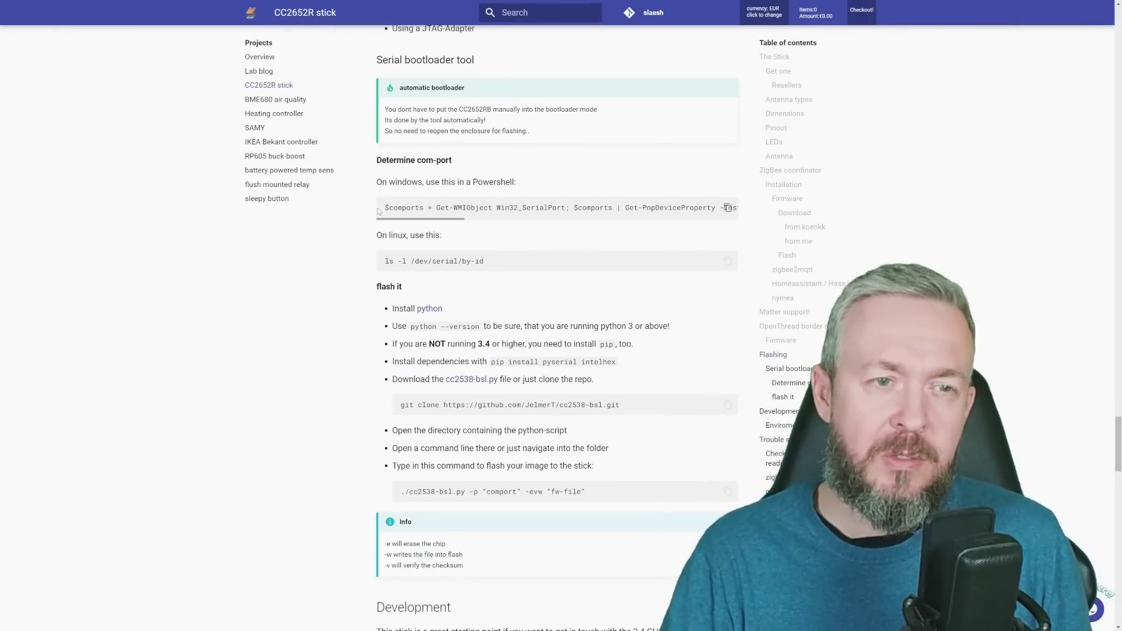
{"action": "scroll", "coordinate": [526, 275], "scroll_direction": "down", "scroll_amount": 3}
{"action": "scroll", "coordinate": [532, 266], "scroll_direction": "down", "scroll_amount": 5}
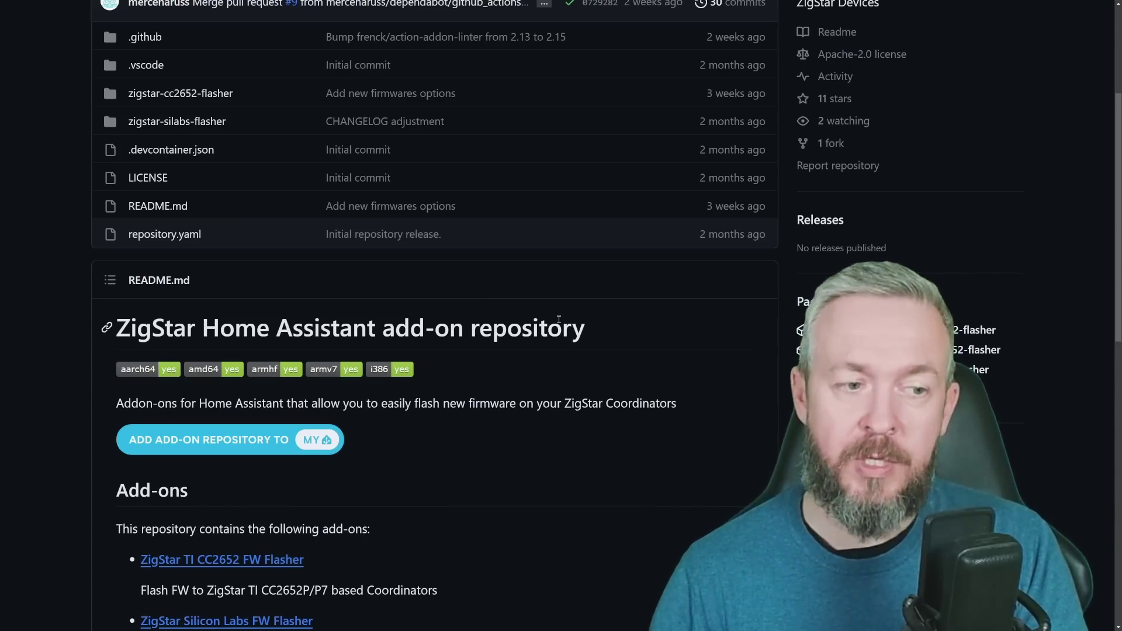
{"action": "scroll", "coordinate": [558, 320], "scroll_direction": "down", "scroll_amount": 8}
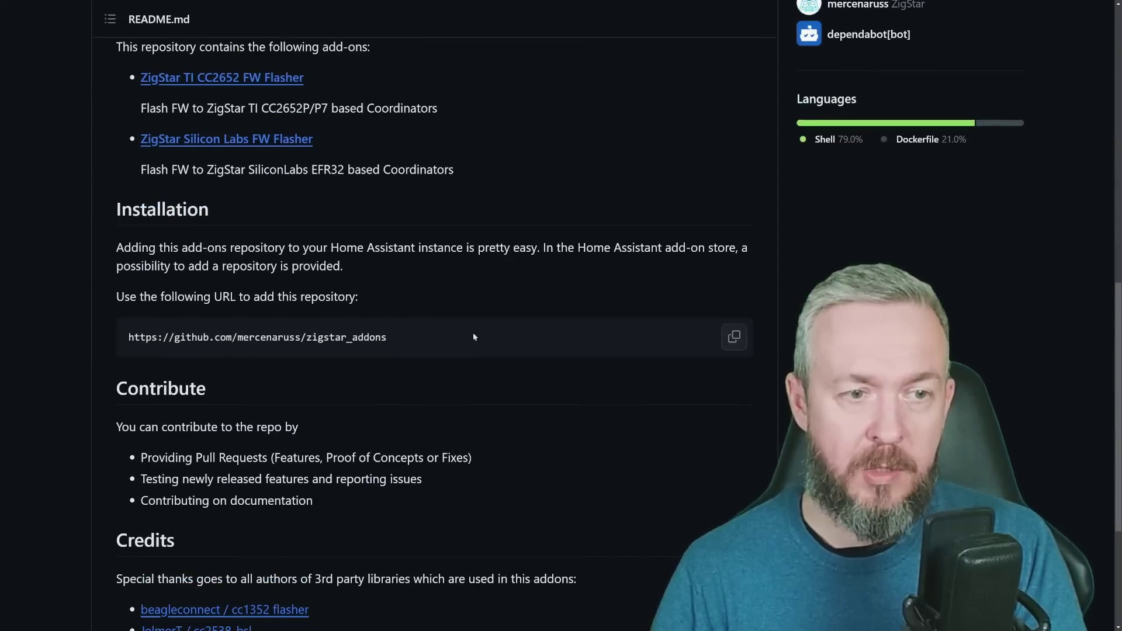
{"action": "left_click", "coordinate": [734, 337]}
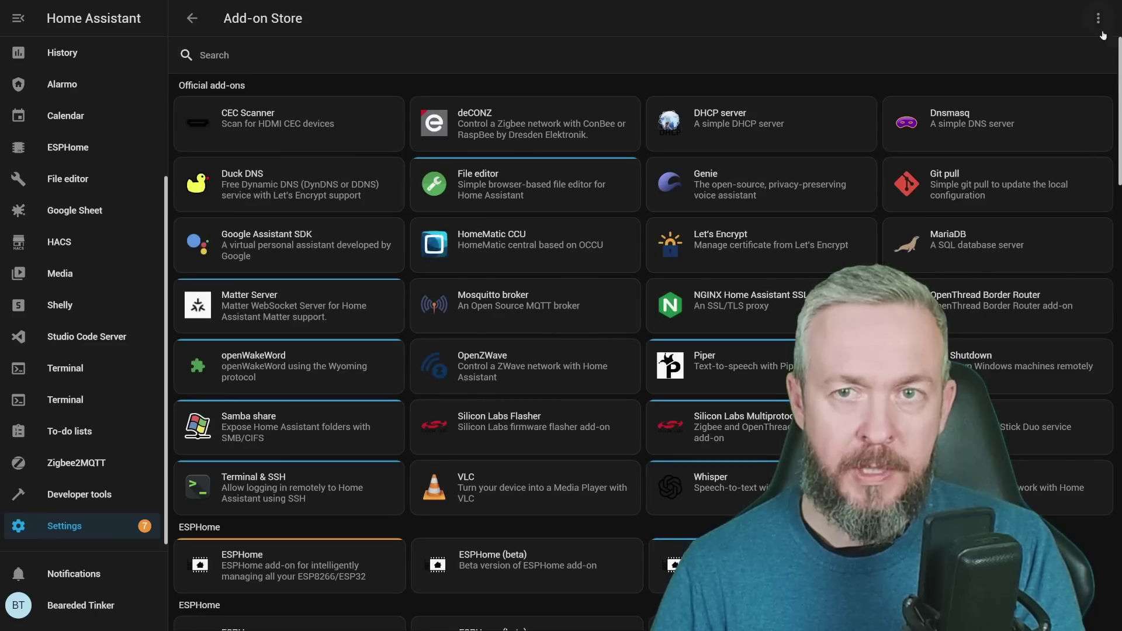
Step: Add the copied ZigStar repository URL to the Add-on Store's repository list
{"action": "left_click", "coordinate": [1097, 20]}
{"action": "left_click", "coordinate": [1065, 94]}
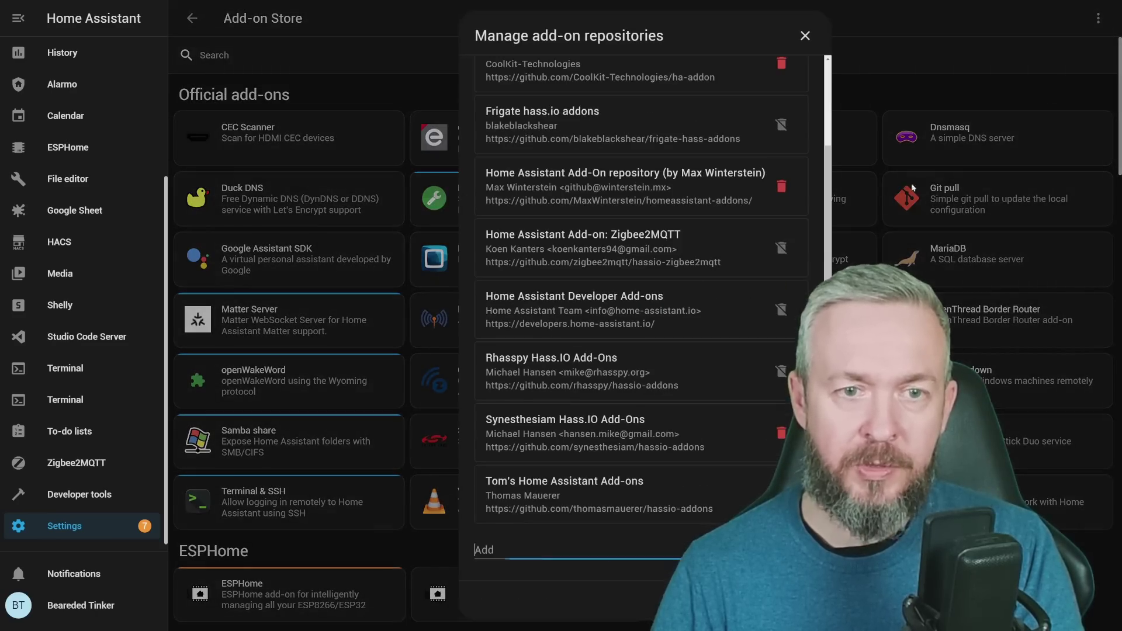
{"action": "left_click", "coordinate": [617, 552]}
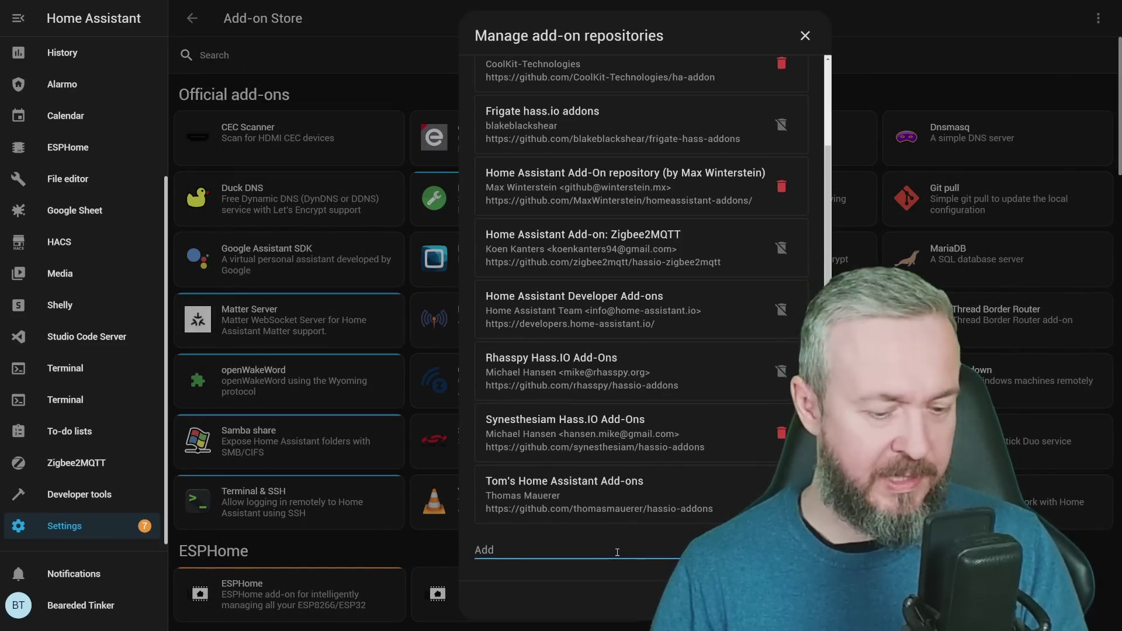
{"action": "key", "text": "ctrl+v"}
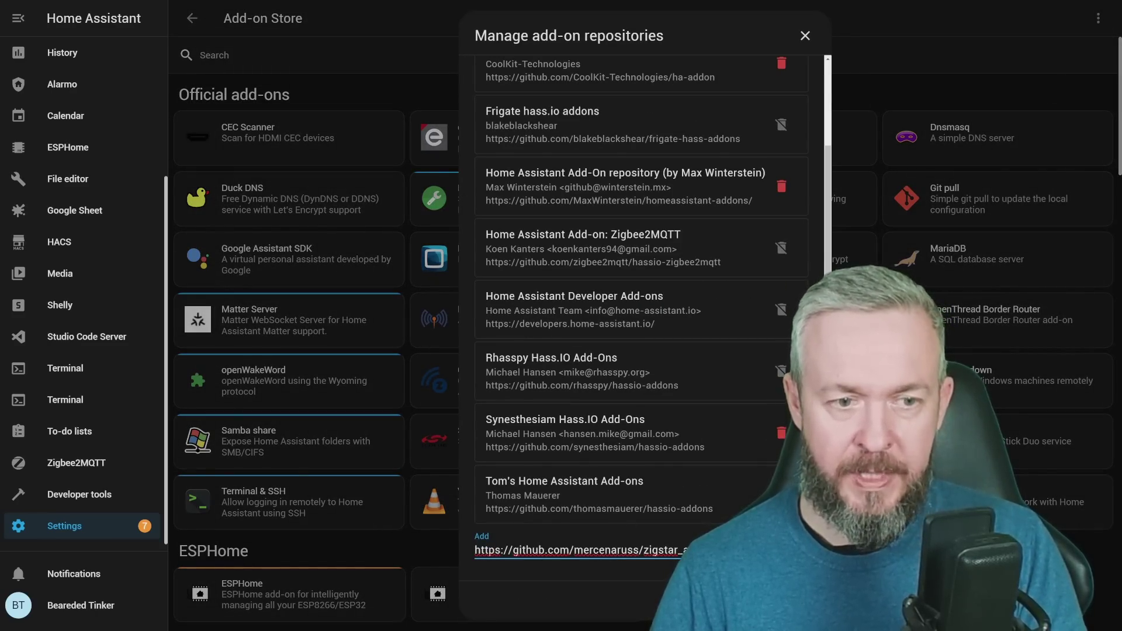
{"action": "key", "text": "Return"}
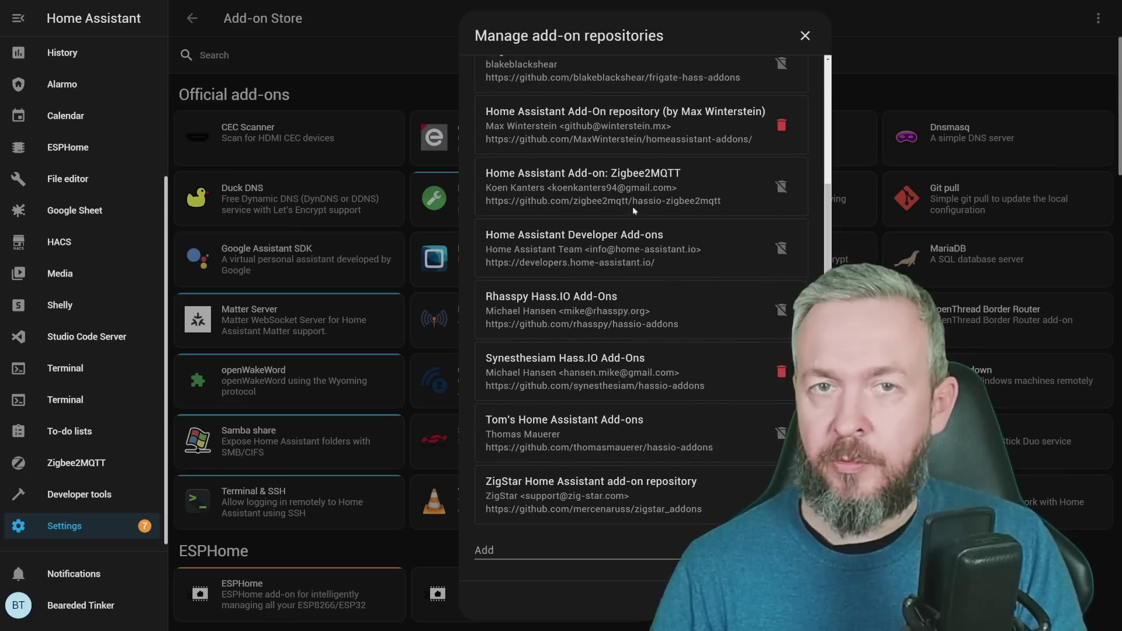
{"action": "key", "text": "Escape"}
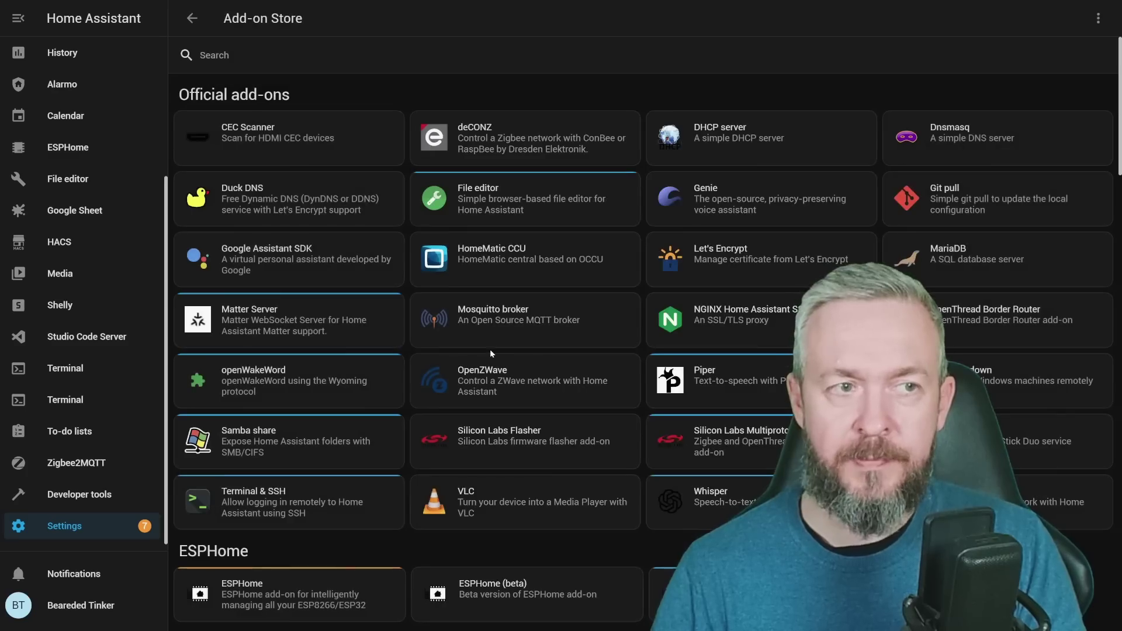
{"action": "scroll", "coordinate": [490, 349], "scroll_direction": "down", "scroll_amount": 20}
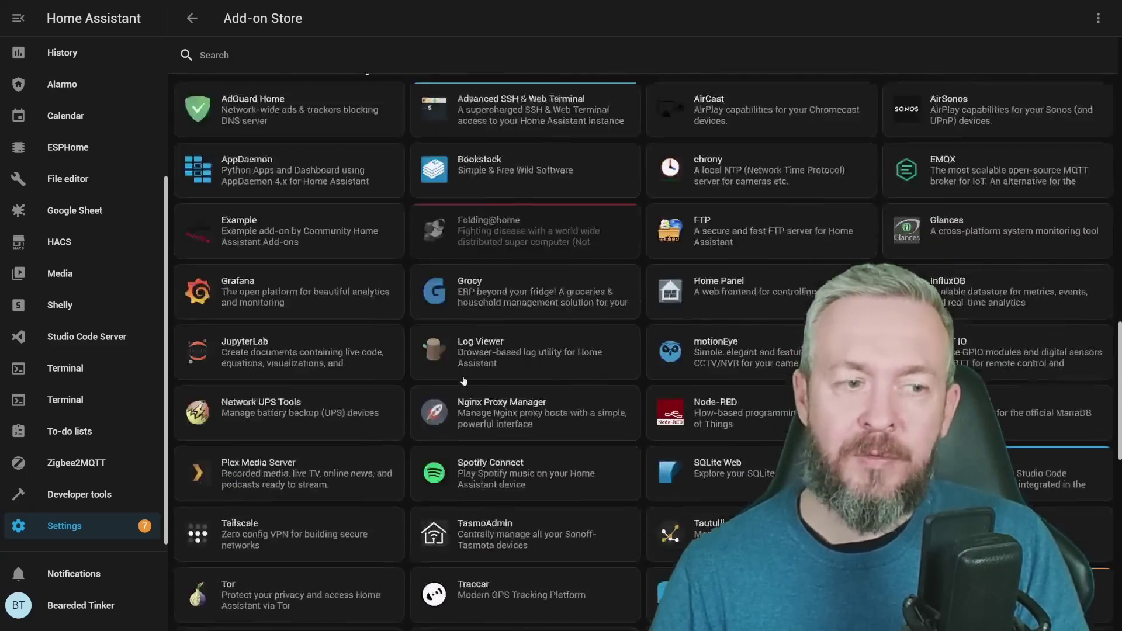
{"action": "scroll", "coordinate": [464, 381], "scroll_direction": "down", "scroll_amount": 12}
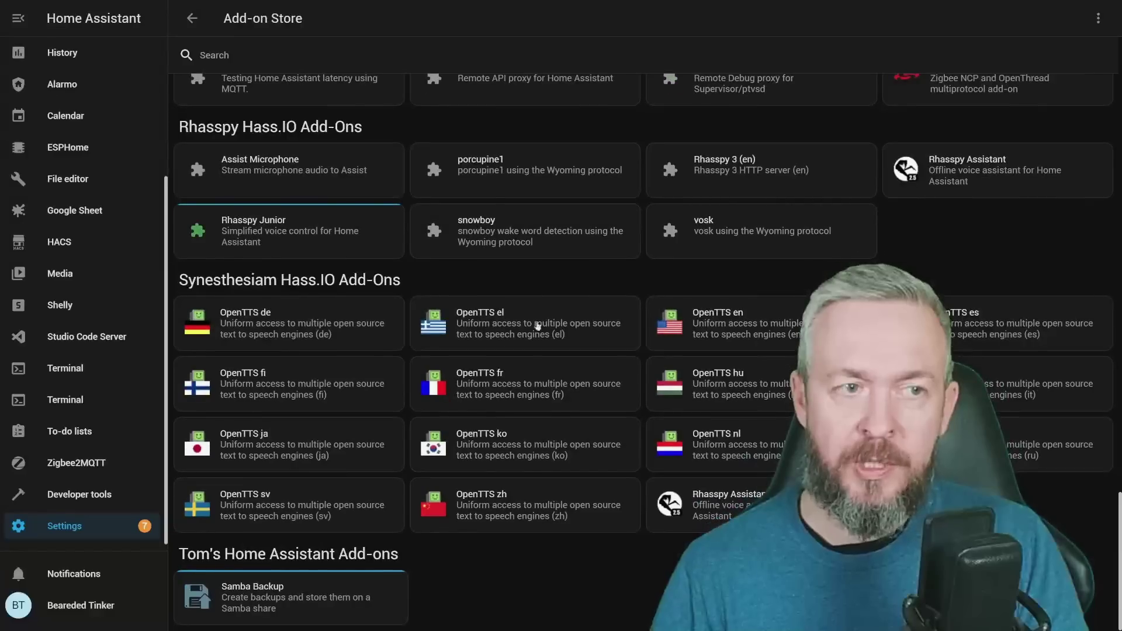
{"action": "scroll", "coordinate": [471, 468], "scroll_direction": "up", "scroll_amount": 20}
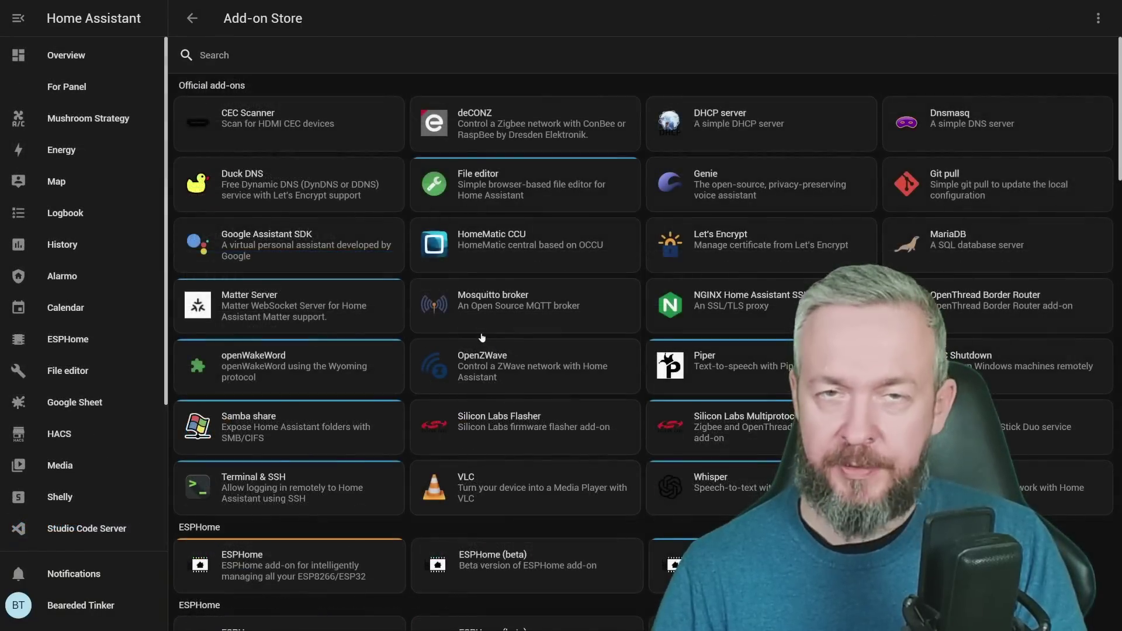
{"action": "scroll", "coordinate": [380, 577], "scroll_direction": "down", "scroll_amount": 20}
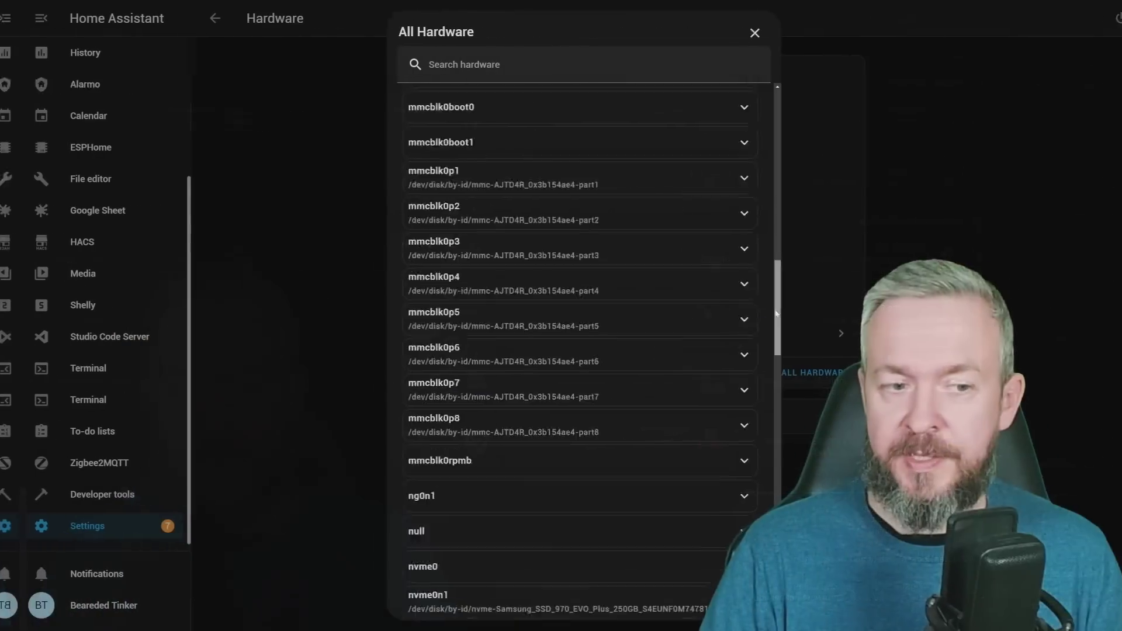
Step: Expand ttyUSB0 under All Hardware and select the Sonoff dongle's full by-id serial path
{"action": "left_click_drag", "start_coordinate": [756, 210], "coordinate": [762, 443]}
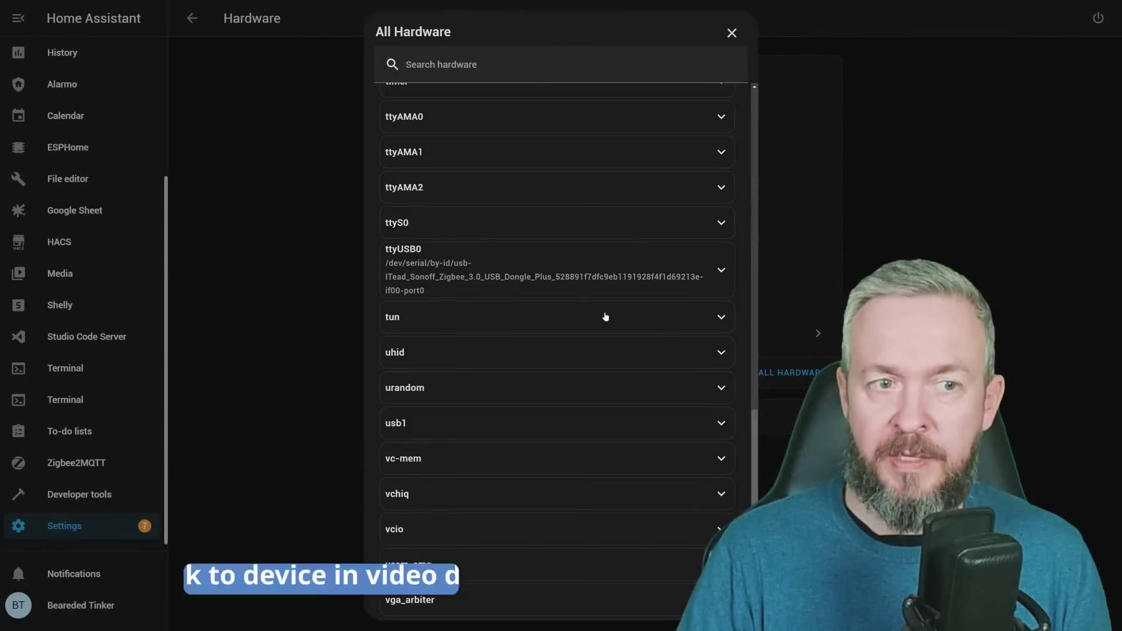
{"action": "left_click", "coordinate": [498, 279]}
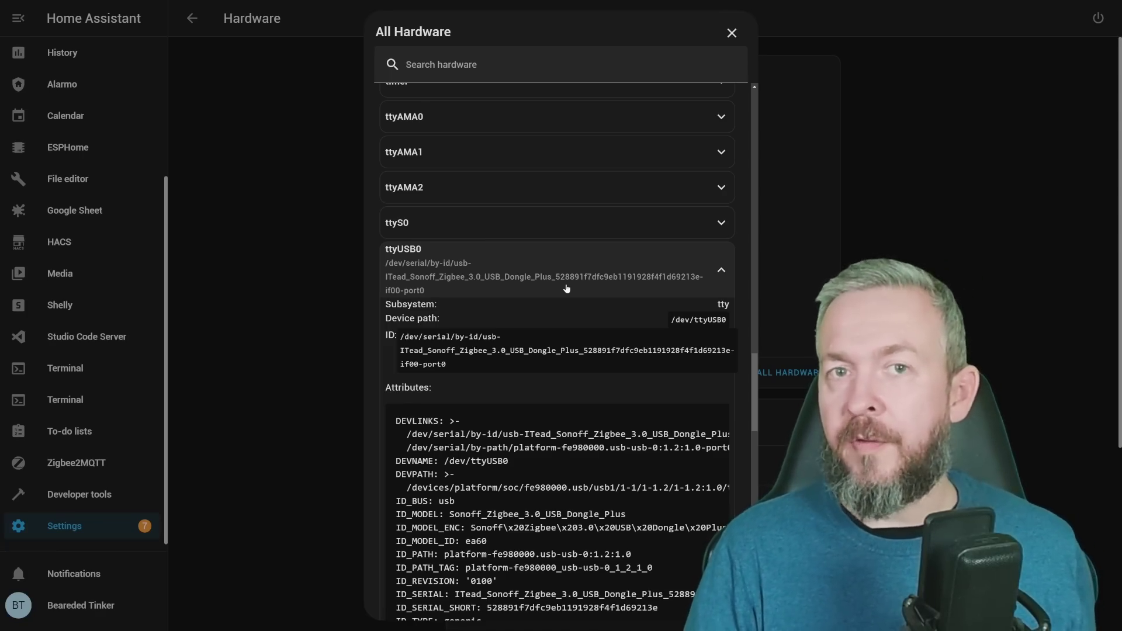
{"action": "triple_click", "coordinate": [540, 349]}
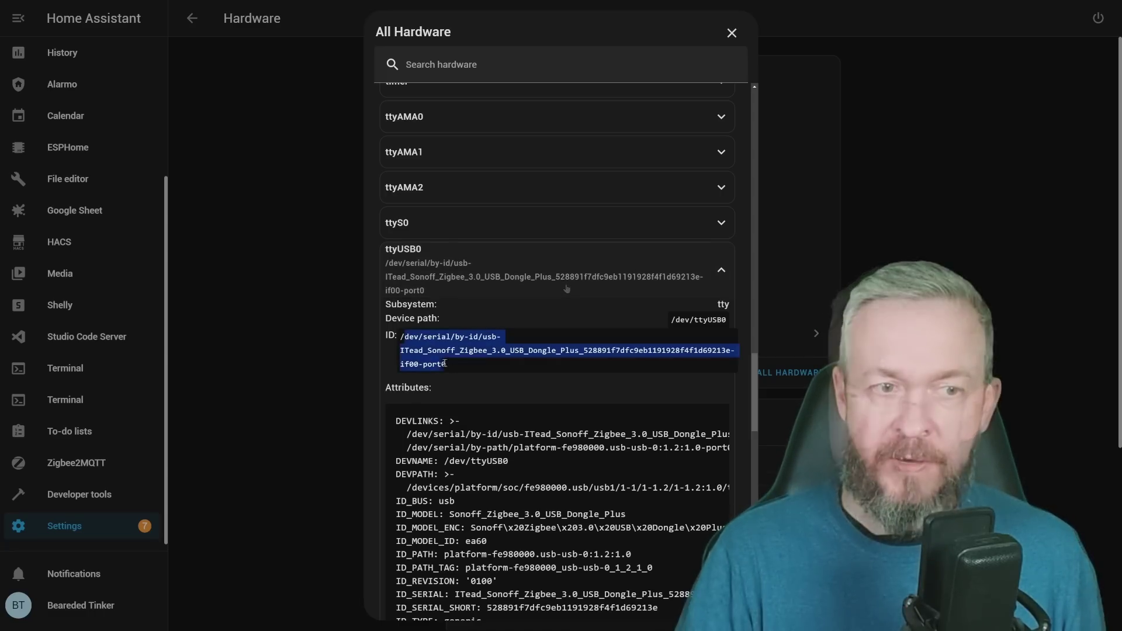
{"action": "key", "text": "Escape"}
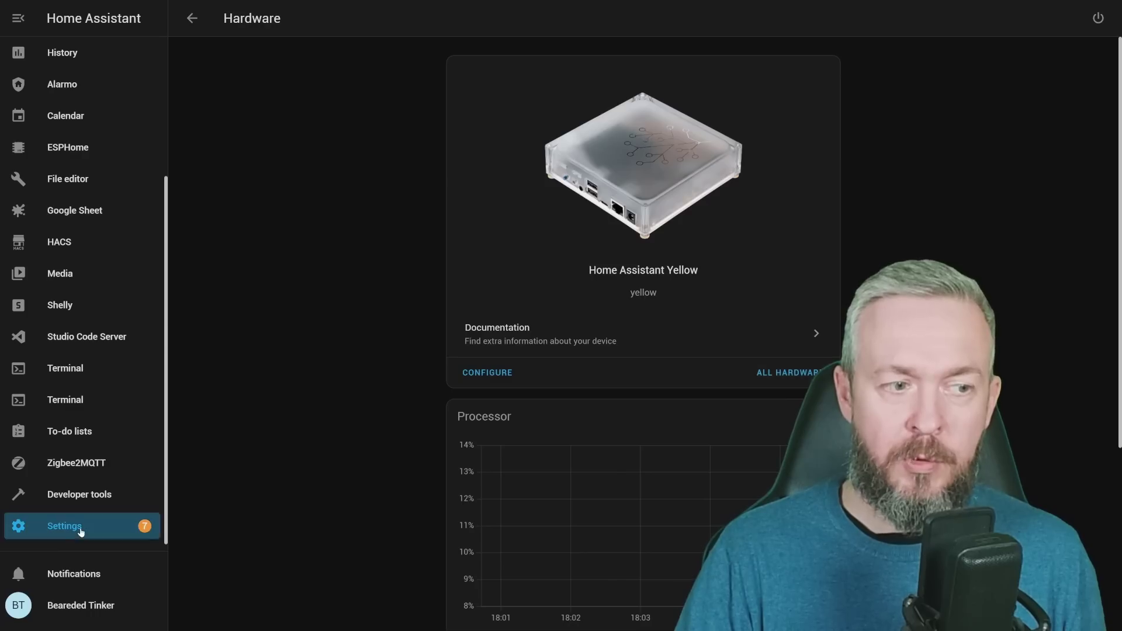
Step: Install the ZigStar TI CC2652P/P7 FW Flasher add-on from the Add-on Store
{"action": "left_click", "coordinate": [81, 528]}
{"action": "scroll", "coordinate": [310, 408], "scroll_direction": "down", "scroll_amount": 1}
{"action": "left_click", "coordinate": [548, 478]}
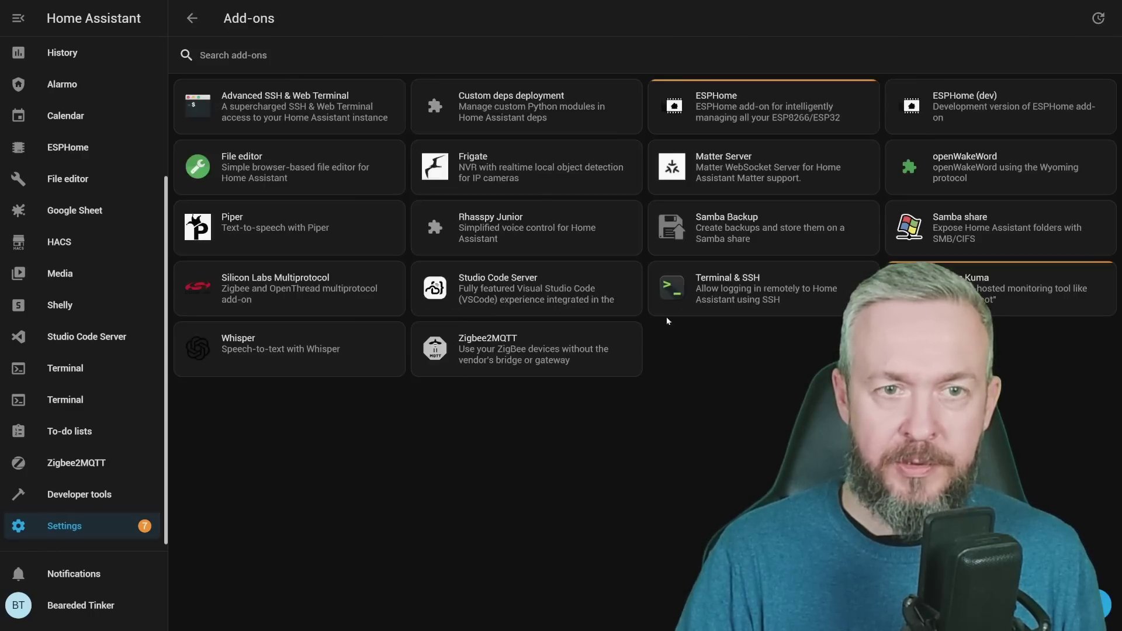
{"action": "left_click", "coordinate": [1088, 604]}
{"action": "scroll", "coordinate": [490, 605], "scroll_direction": "down", "scroll_amount": 15}
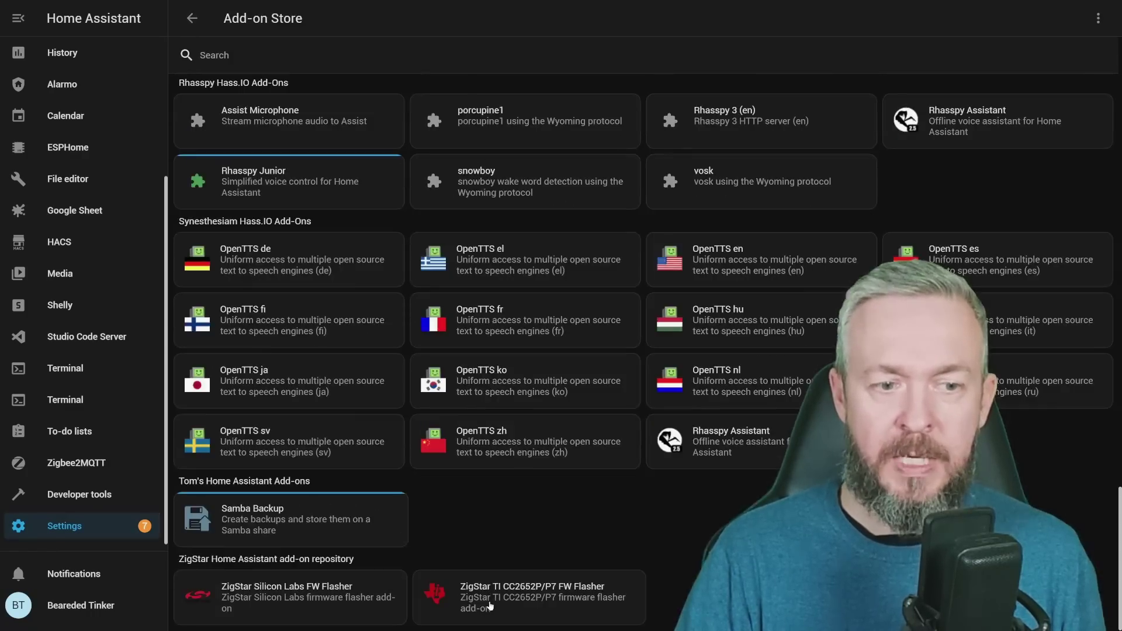
{"action": "left_click", "coordinate": [489, 597]}
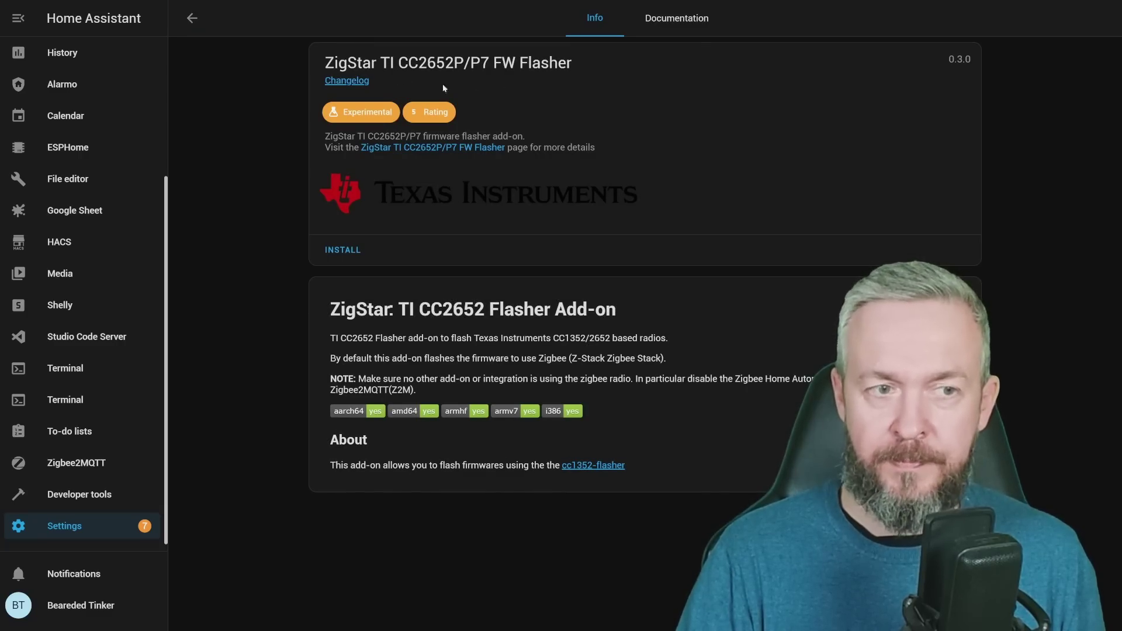
{"action": "left_click", "coordinate": [348, 256]}
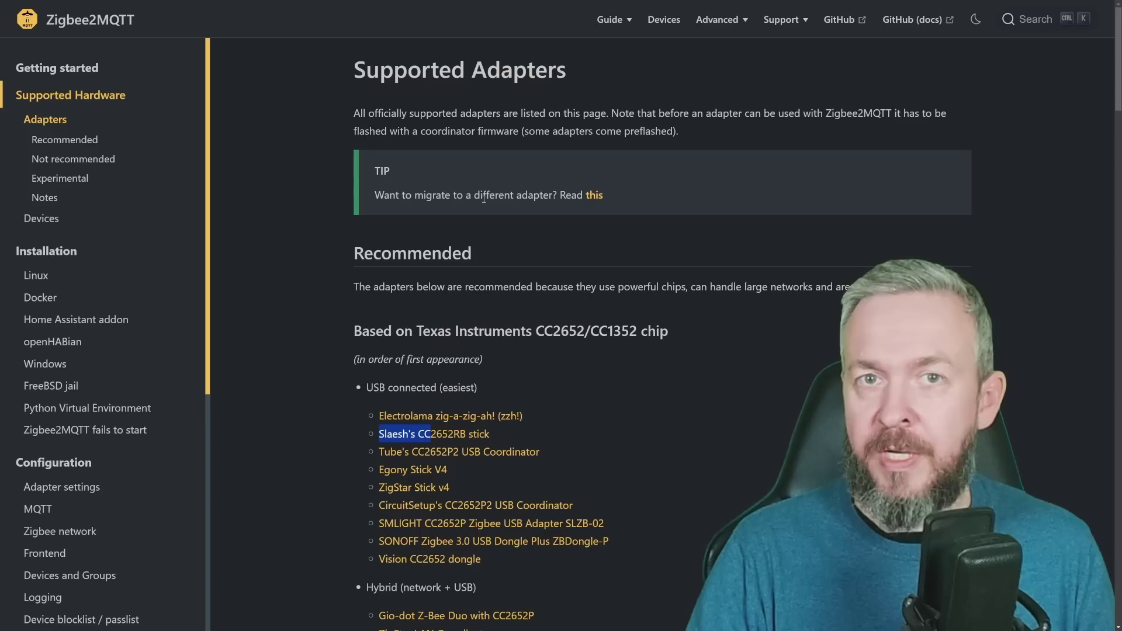
{"action": "scroll", "coordinate": [355, 310], "scroll_direction": "down", "scroll_amount": 3}
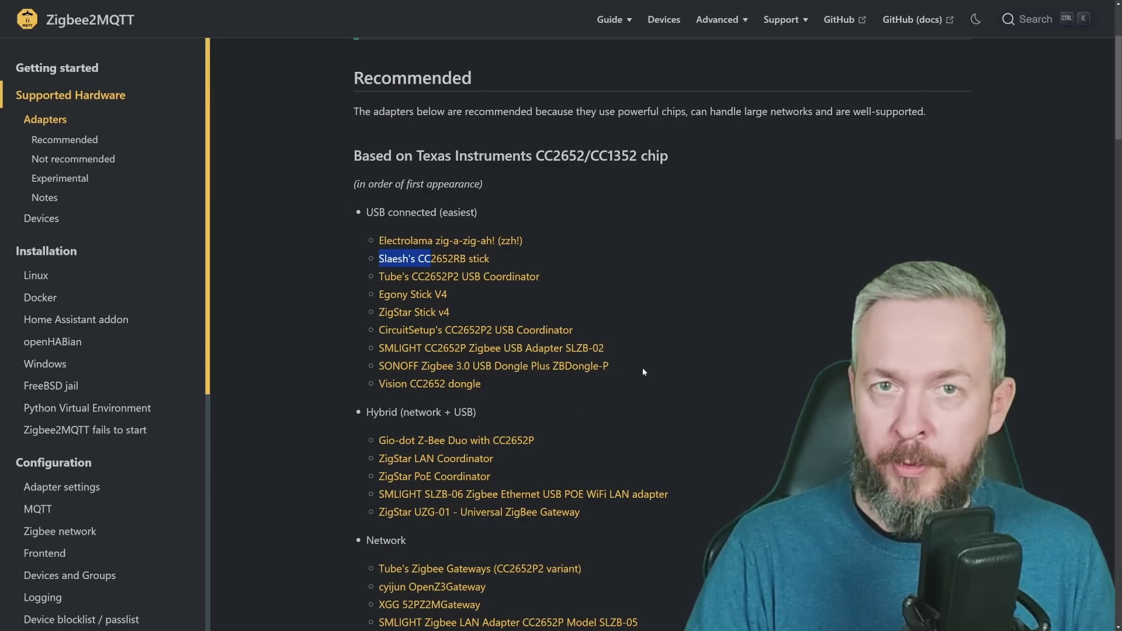
{"action": "scroll", "coordinate": [630, 365], "scroll_direction": "down", "scroll_amount": 2}
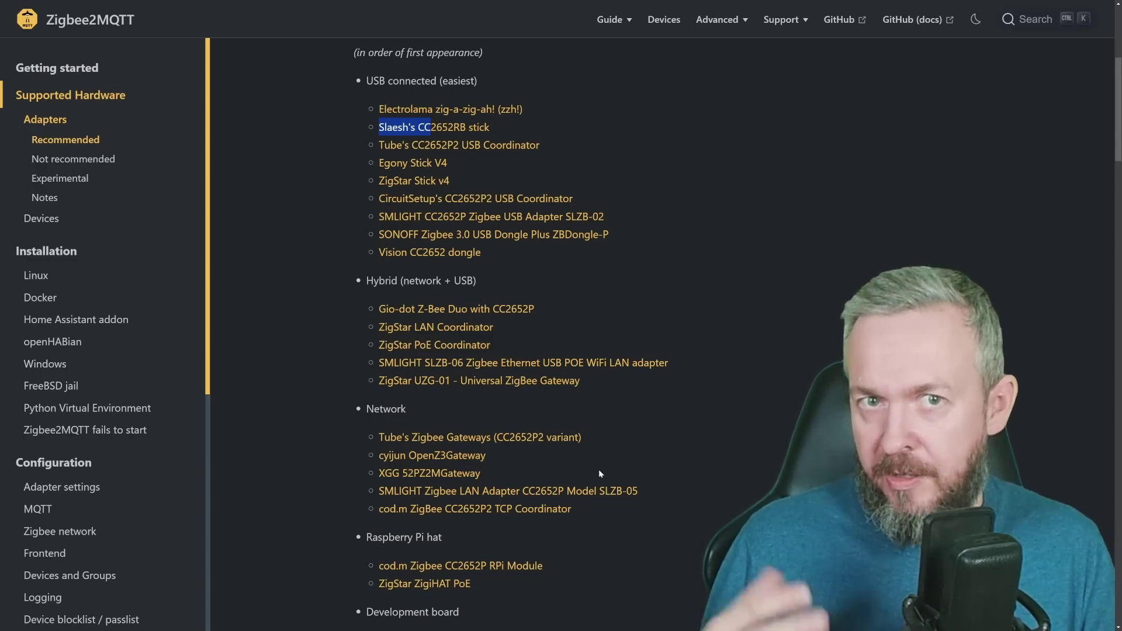
{"action": "scroll", "coordinate": [601, 468], "scroll_direction": "down", "scroll_amount": 10}
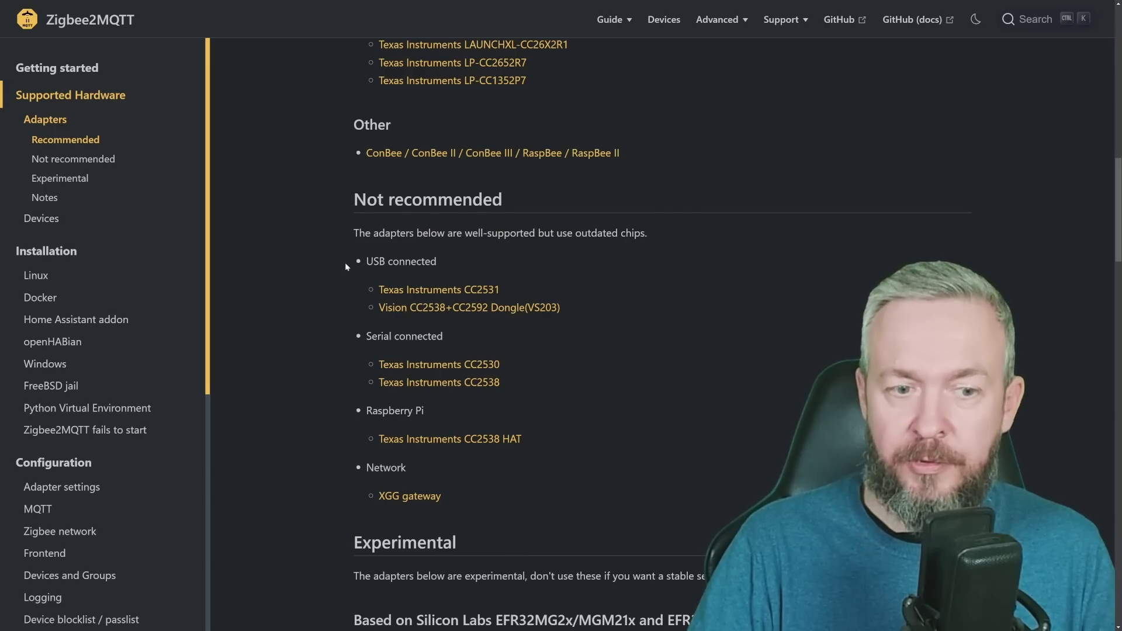
{"action": "scroll", "coordinate": [623, 482], "scroll_direction": "down", "scroll_amount": 6}
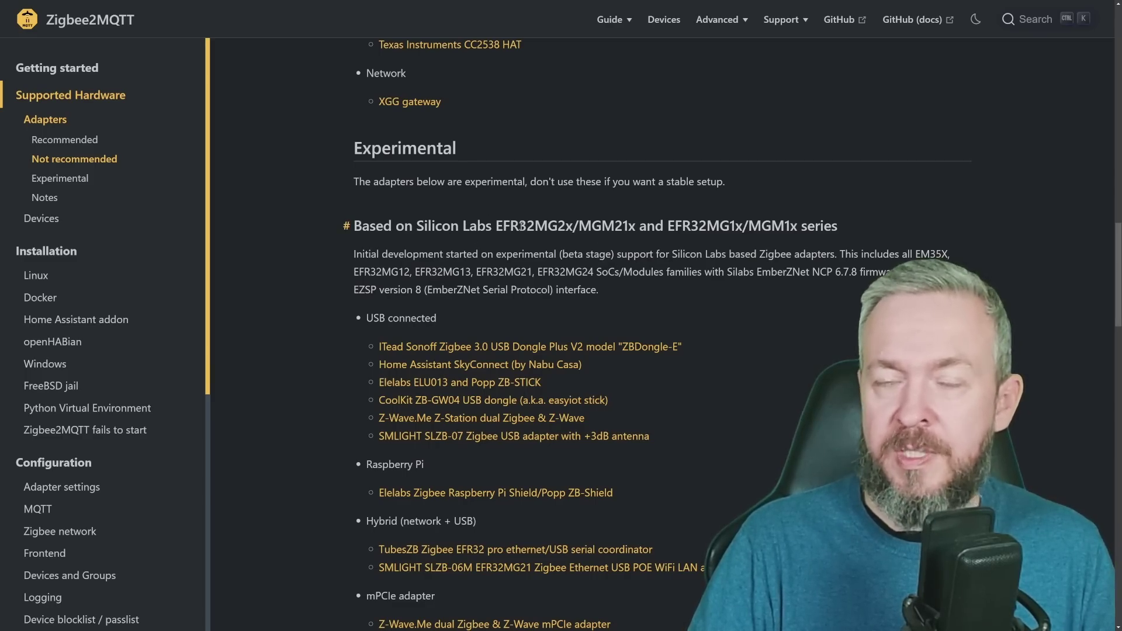
{"action": "scroll", "coordinate": [586, 380], "scroll_direction": "down", "scroll_amount": 2}
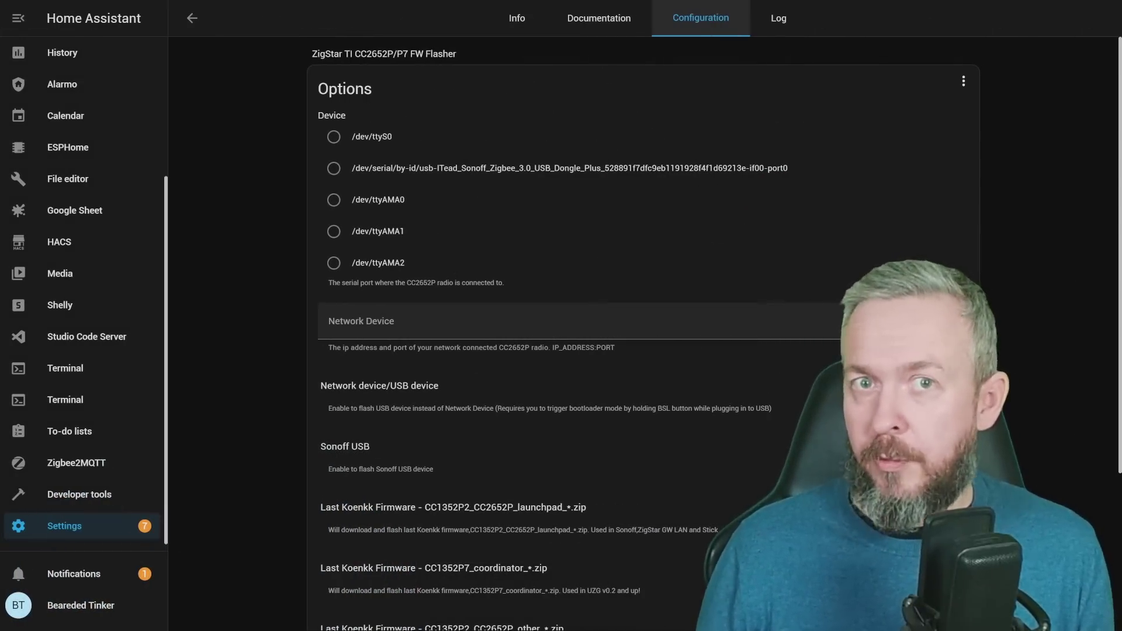
Step: Choose the Sonoff by-id serial port and switch on the USB device and Sonoff USB options
{"action": "left_click", "coordinate": [333, 169]}
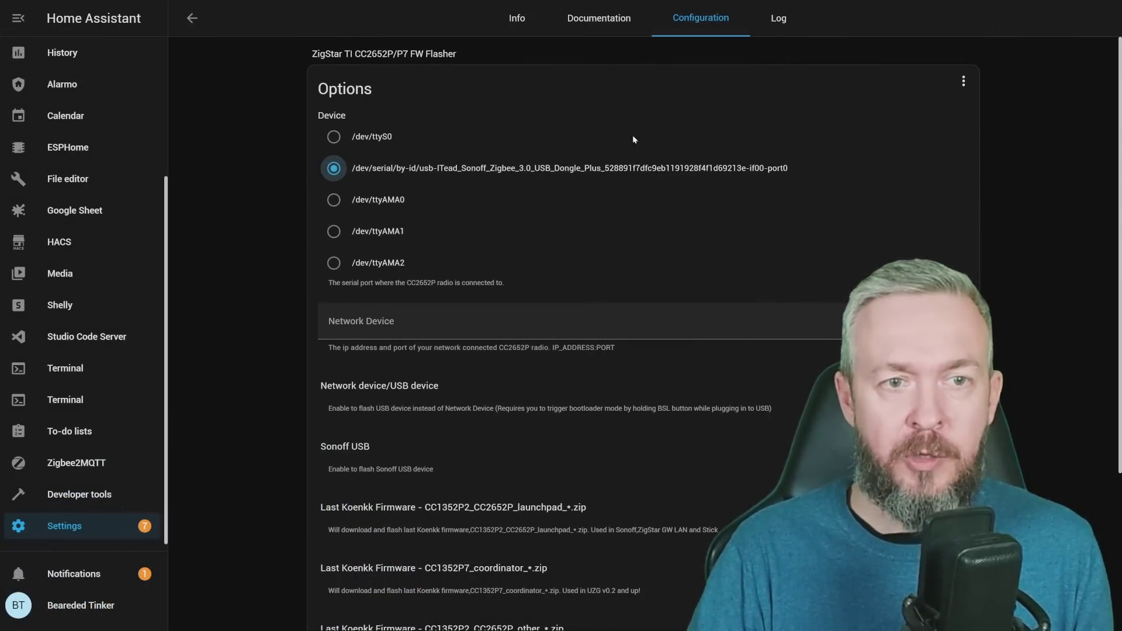
{"action": "left_click", "coordinate": [411, 327]}
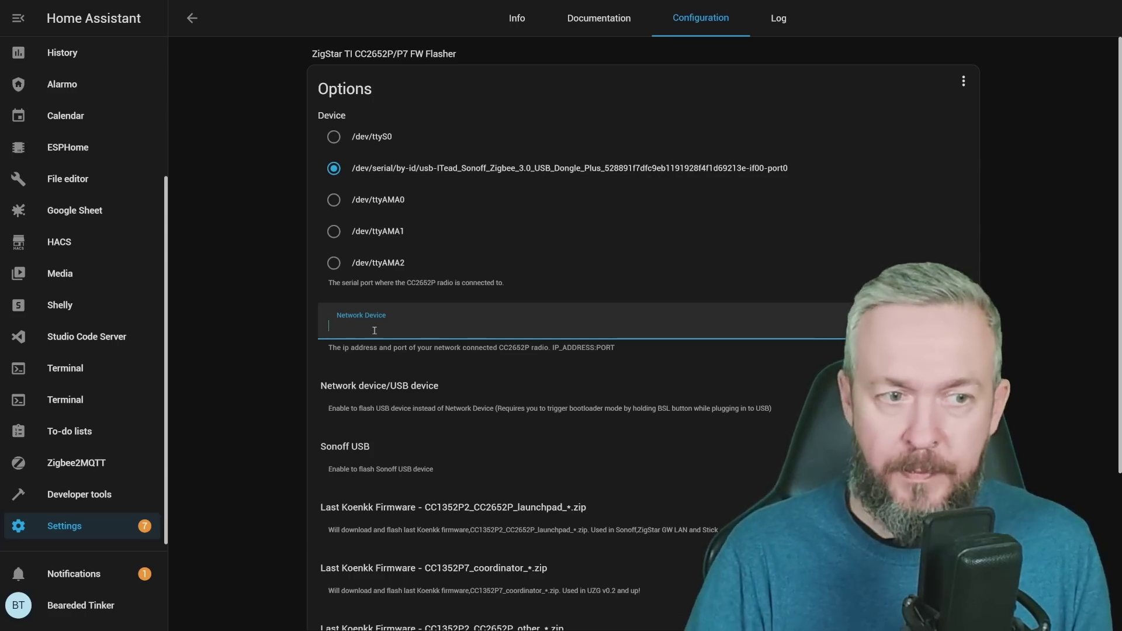
{"action": "scroll", "coordinate": [411, 326], "scroll_direction": "down", "scroll_amount": 2}
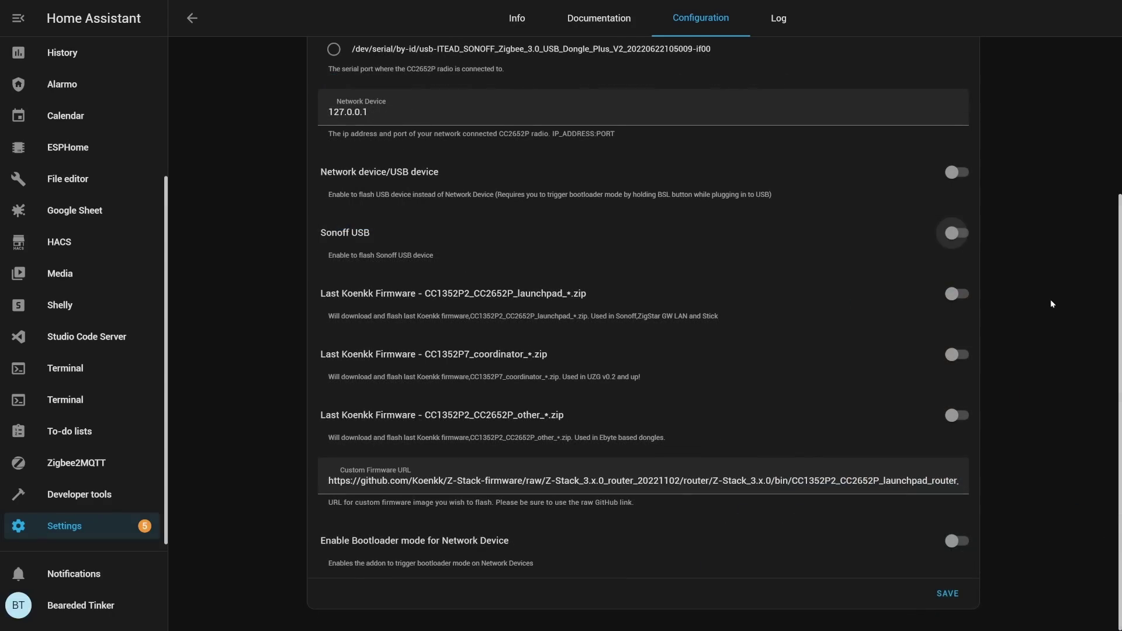
{"action": "key", "text": "shift+Tab"}
{"action": "key", "text": "space"}
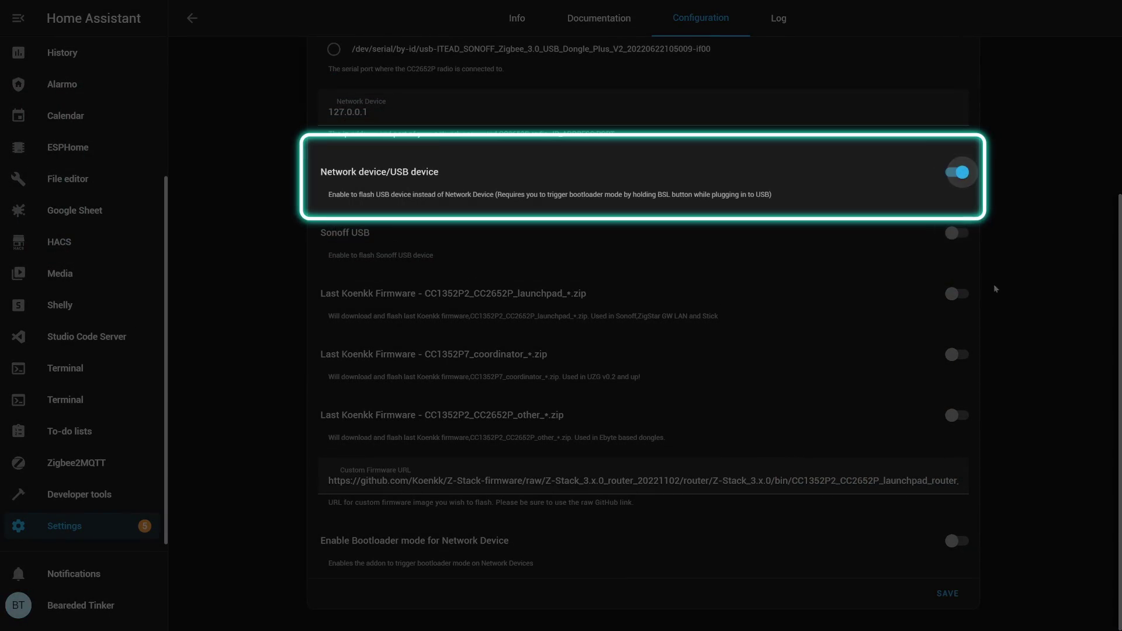
{"action": "left_click", "coordinate": [958, 174]}
{"action": "left_click", "coordinate": [959, 174]}
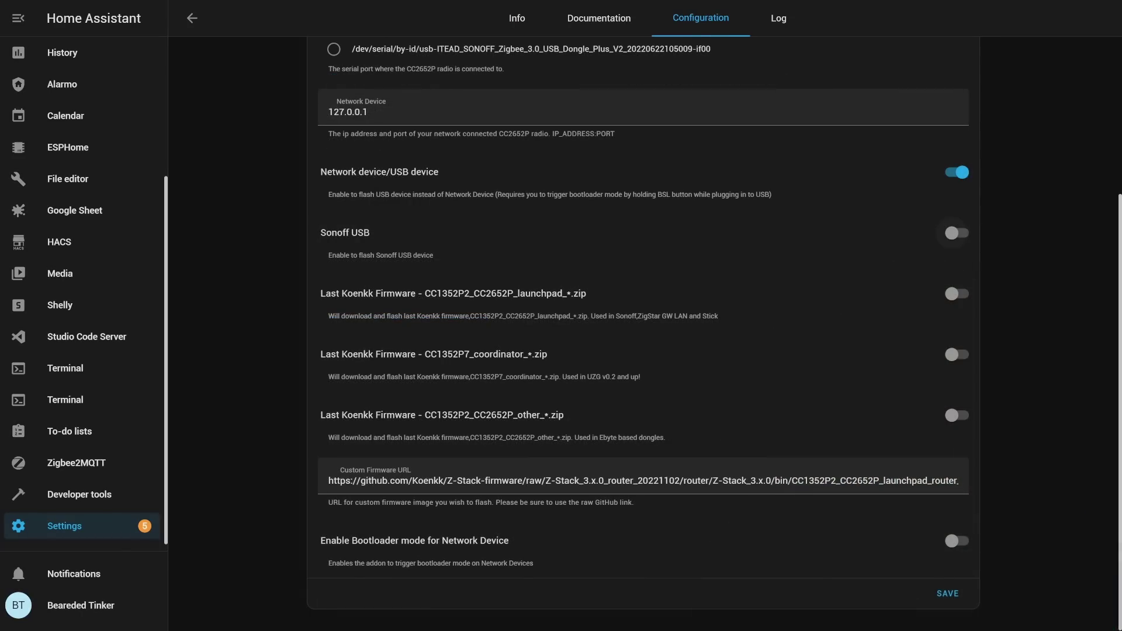
{"action": "left_click", "coordinate": [955, 233]}
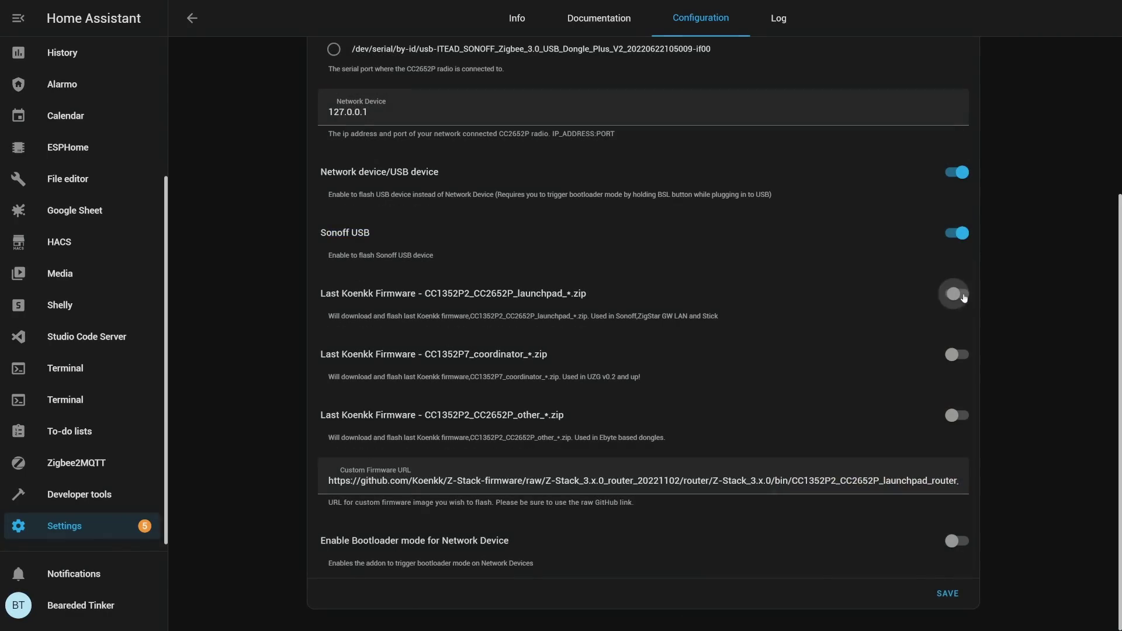
{"action": "left_click", "coordinate": [954, 417]}
{"action": "left_click", "coordinate": [957, 418]}
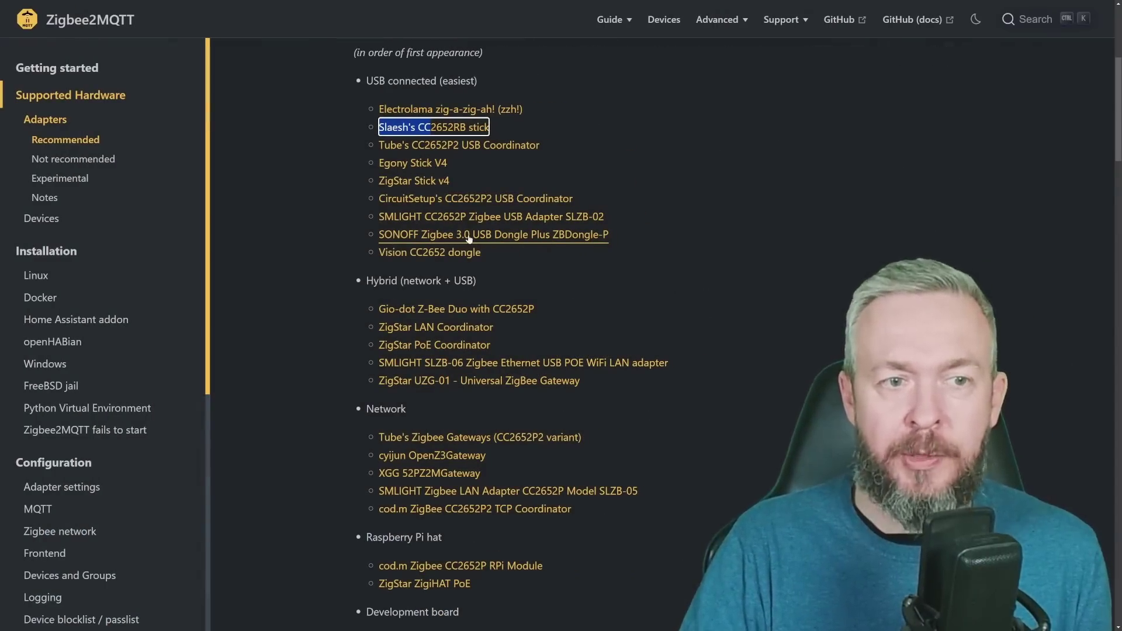
Step: Expand the SONOFF ZBDongle-P entry under Recommended adapters to read its details
{"action": "left_click", "coordinate": [578, 237]}
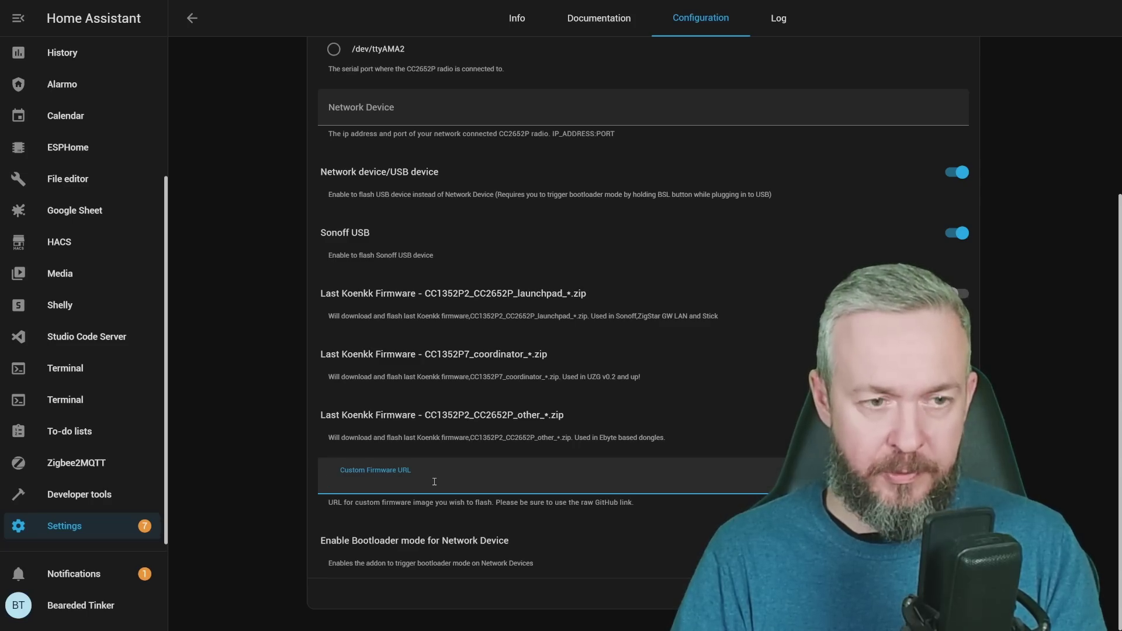
Step: Paste the Koenkk Z-Stack router firmware link as Custom Firmware URL, save, and highlight the network_device error
{"action": "key", "text": "ctrl+v"}
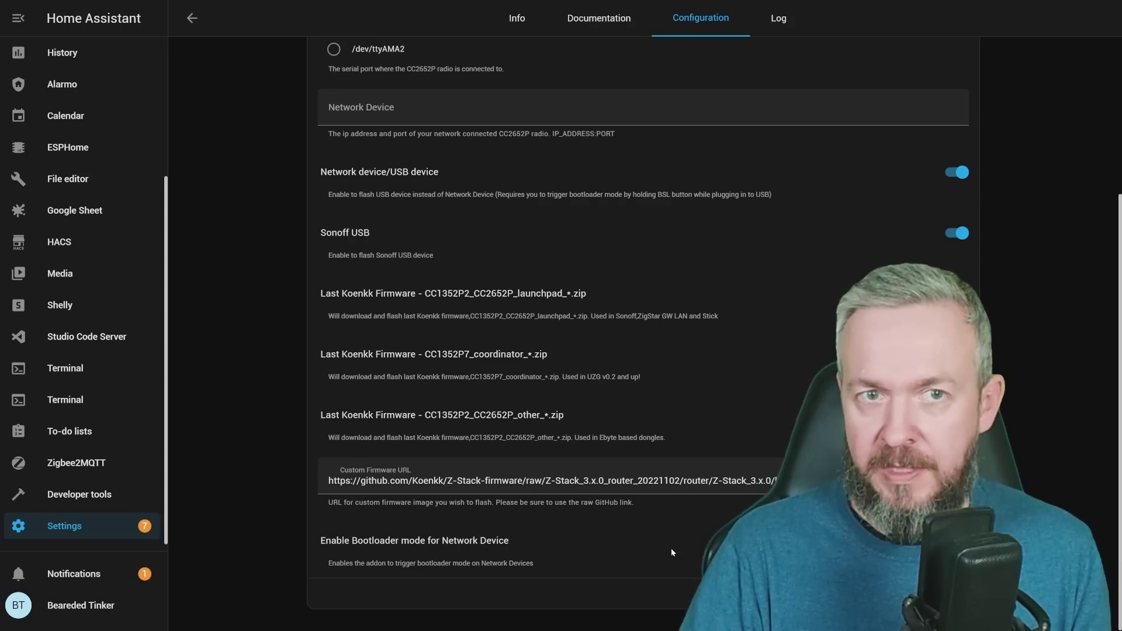
{"action": "scroll", "coordinate": [667, 529], "scroll_direction": "up", "scroll_amount": 4}
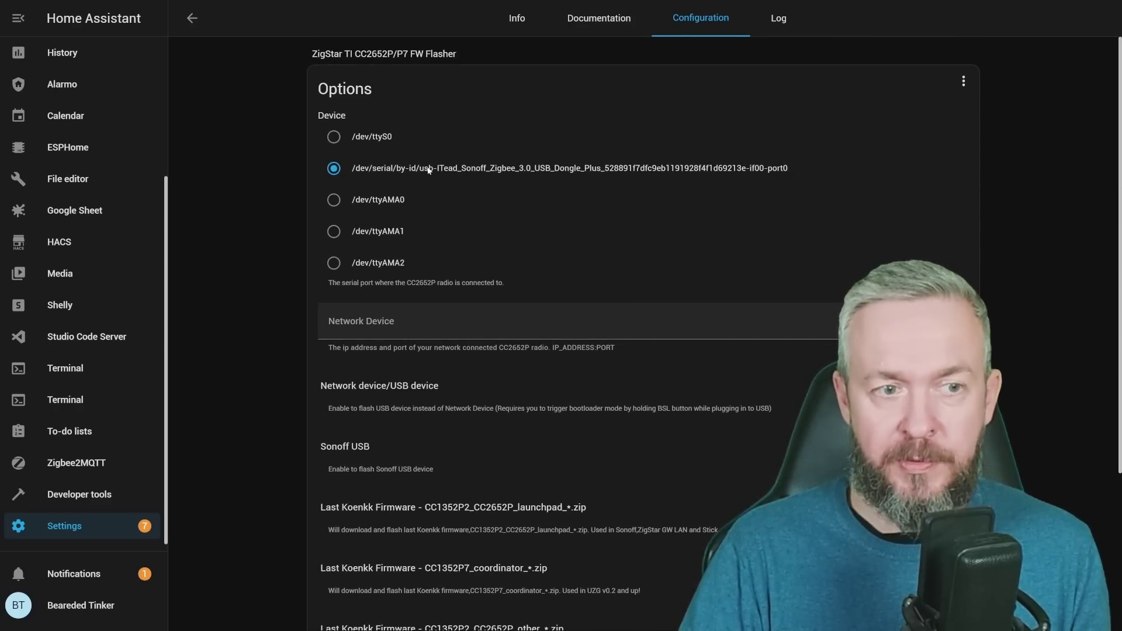
{"action": "scroll", "coordinate": [532, 357], "scroll_direction": "down", "scroll_amount": 2}
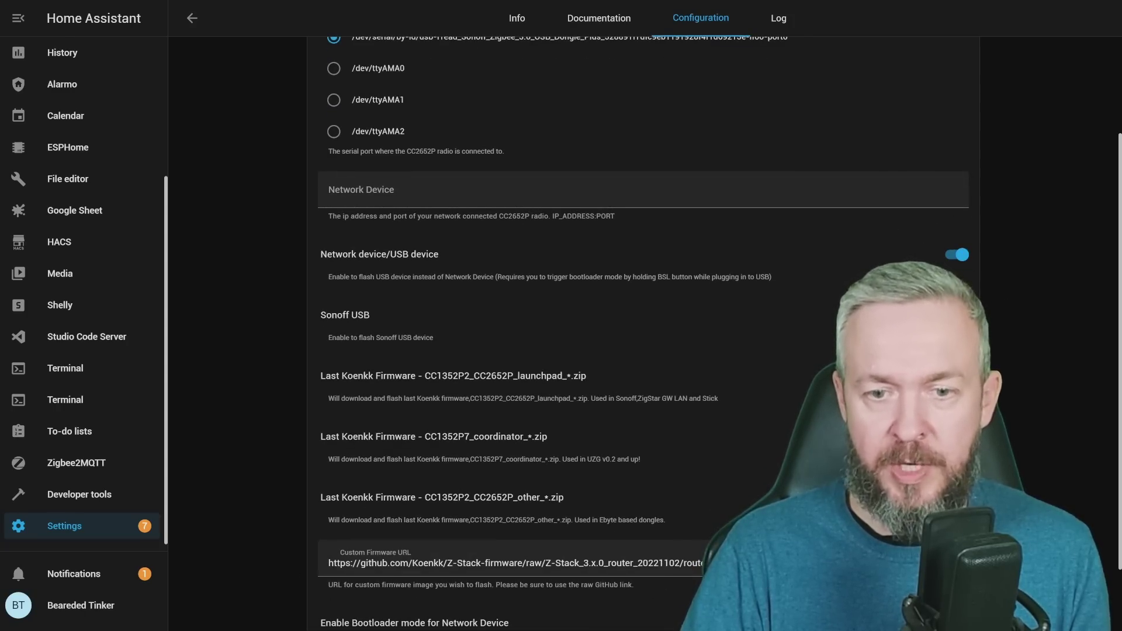
{"action": "scroll", "coordinate": [643, 315], "scroll_direction": "down", "scroll_amount": 2}
{"action": "left_click", "coordinate": [947, 591]}
{"action": "scroll", "coordinate": [356, 588], "scroll_direction": "down", "scroll_amount": 1}
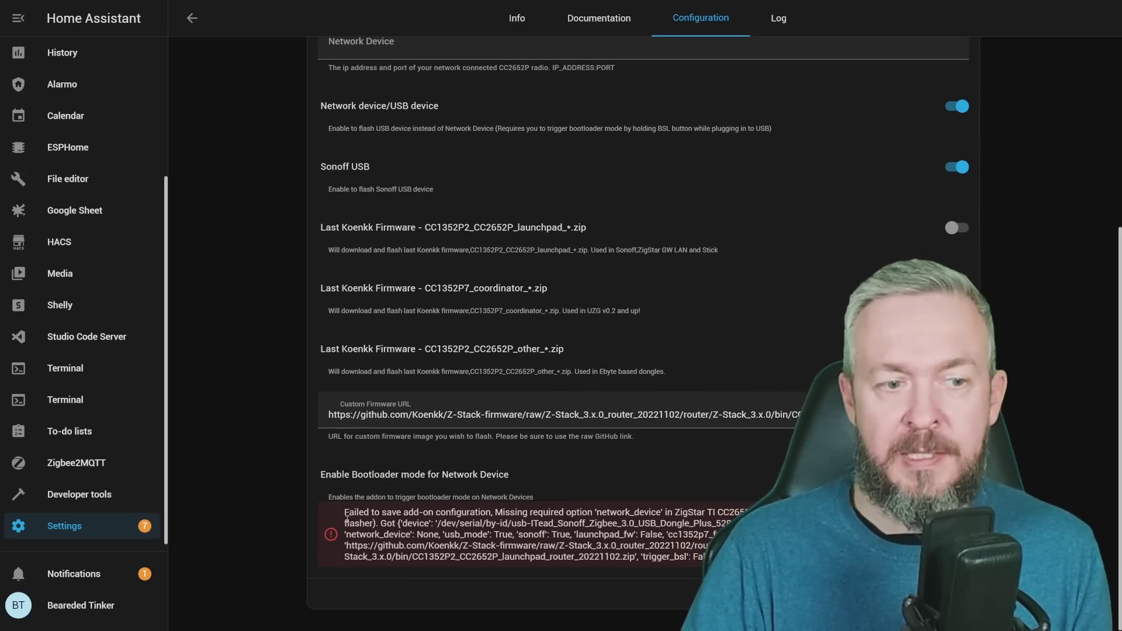
{"action": "left_click_drag", "start_coordinate": [346, 515], "coordinate": [667, 513]}
{"action": "scroll", "coordinate": [585, 409], "scroll_direction": "up", "scroll_amount": 5}
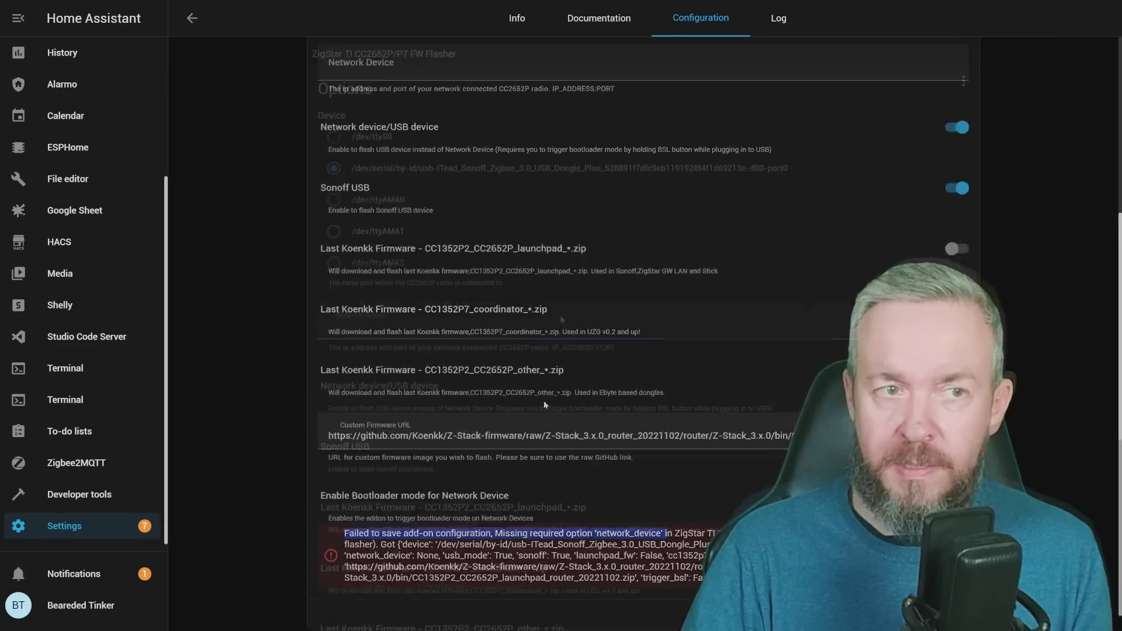
Step: Set Network Device to 127.0.0.1 and save the flasher options
{"action": "left_click", "coordinate": [561, 319]}
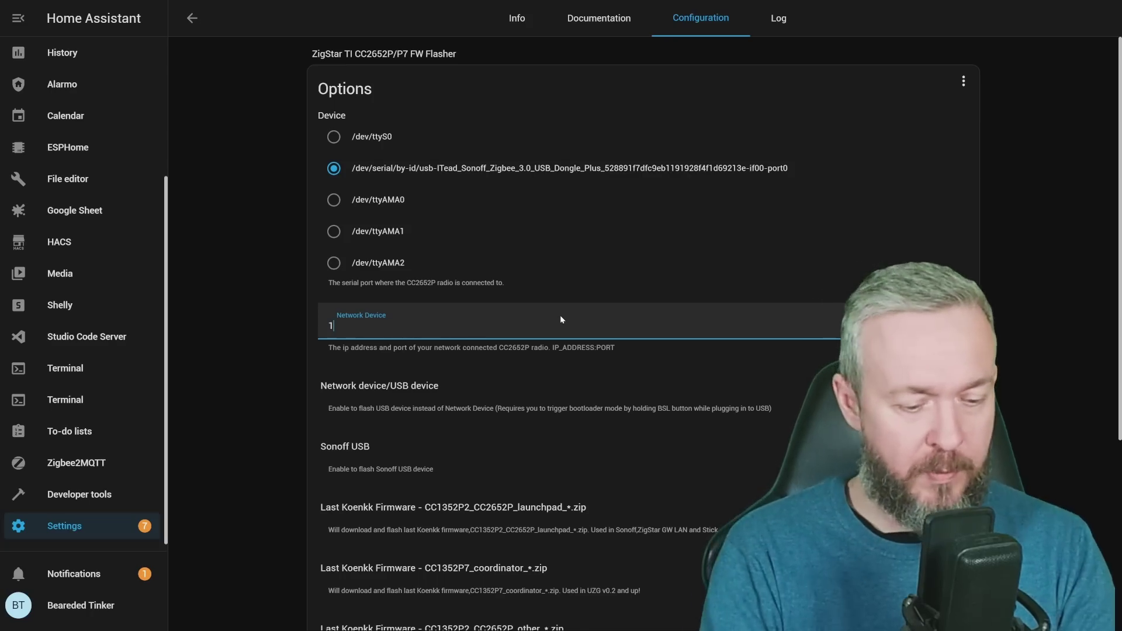
{"action": "type", "text": "127.0.0.1"}
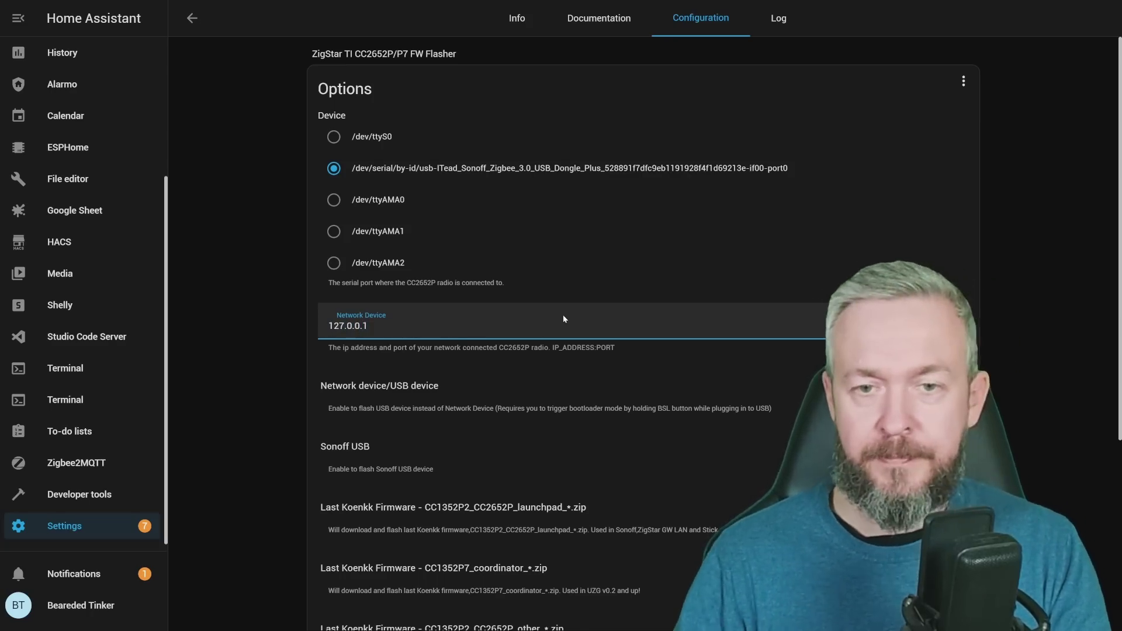
{"action": "scroll", "coordinate": [618, 281], "scroll_direction": "down", "scroll_amount": 5}
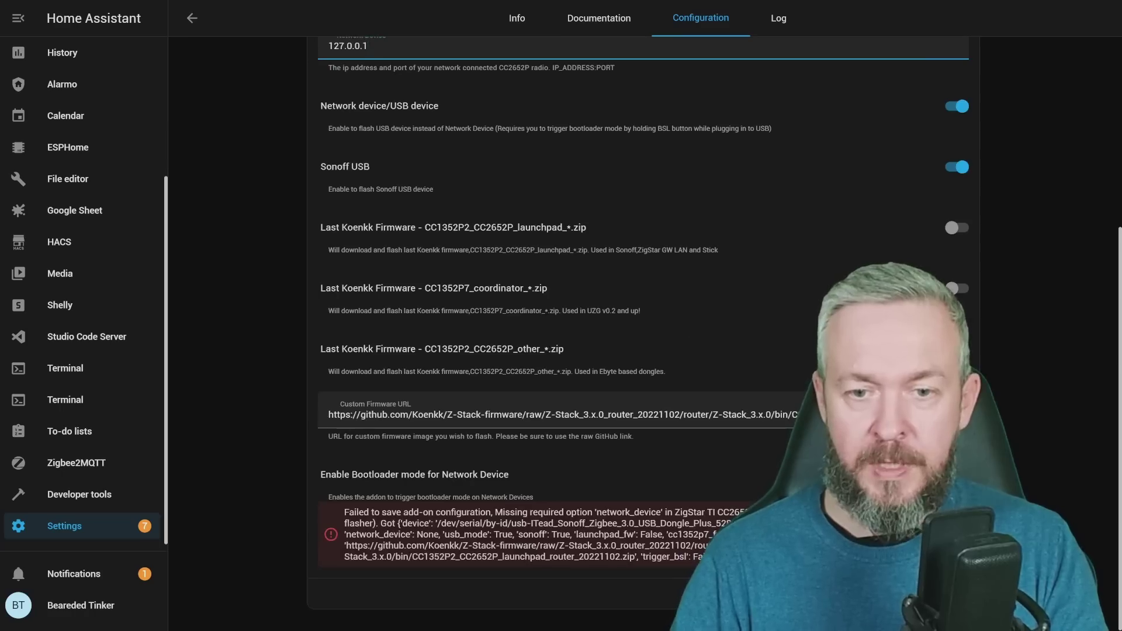
{"action": "left_click", "coordinate": [619, 282]}
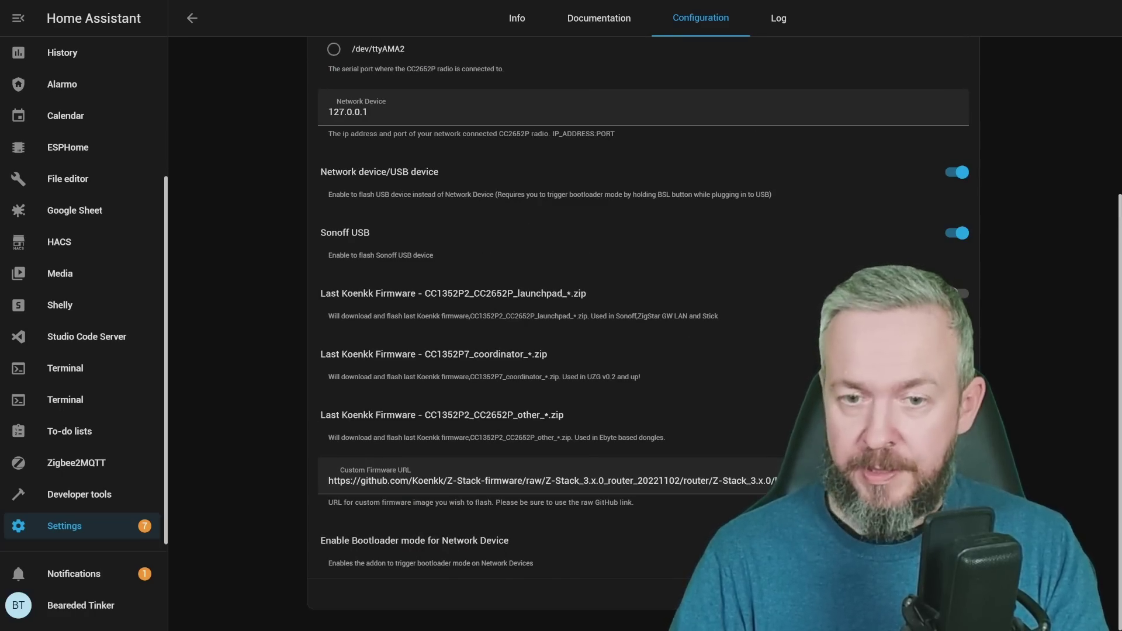
{"action": "scroll", "coordinate": [798, 296], "scroll_direction": "up", "scroll_amount": 4}
Step: Start the TI flasher add-on and refresh its log until CRC32 verifies and it exits
{"action": "left_click", "coordinate": [512, 23]}
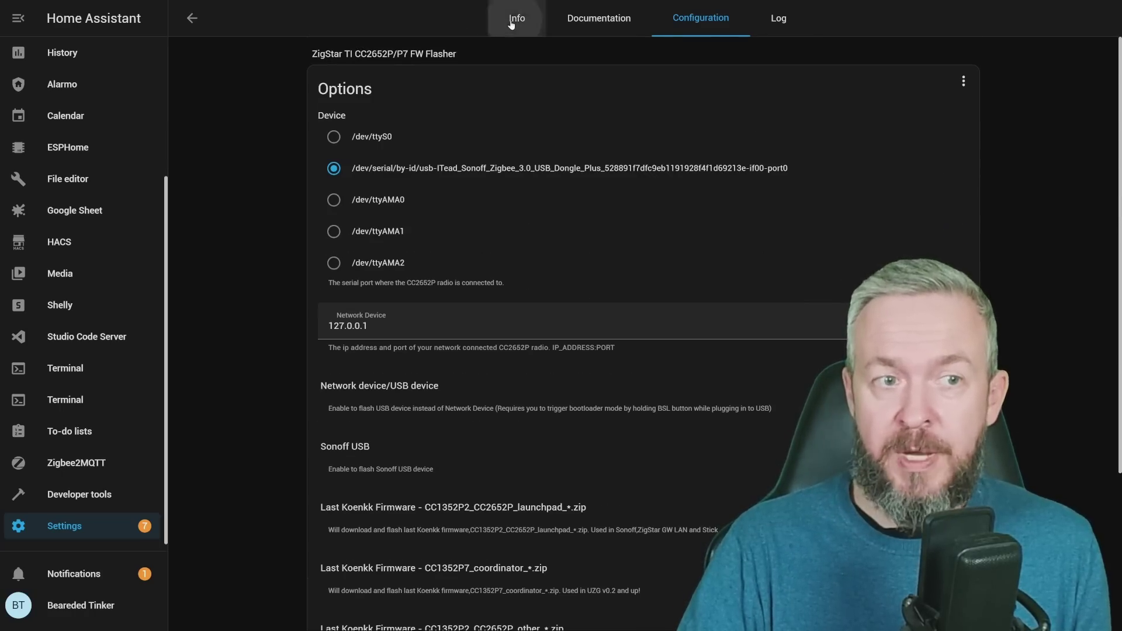
{"action": "left_click", "coordinate": [338, 325]}
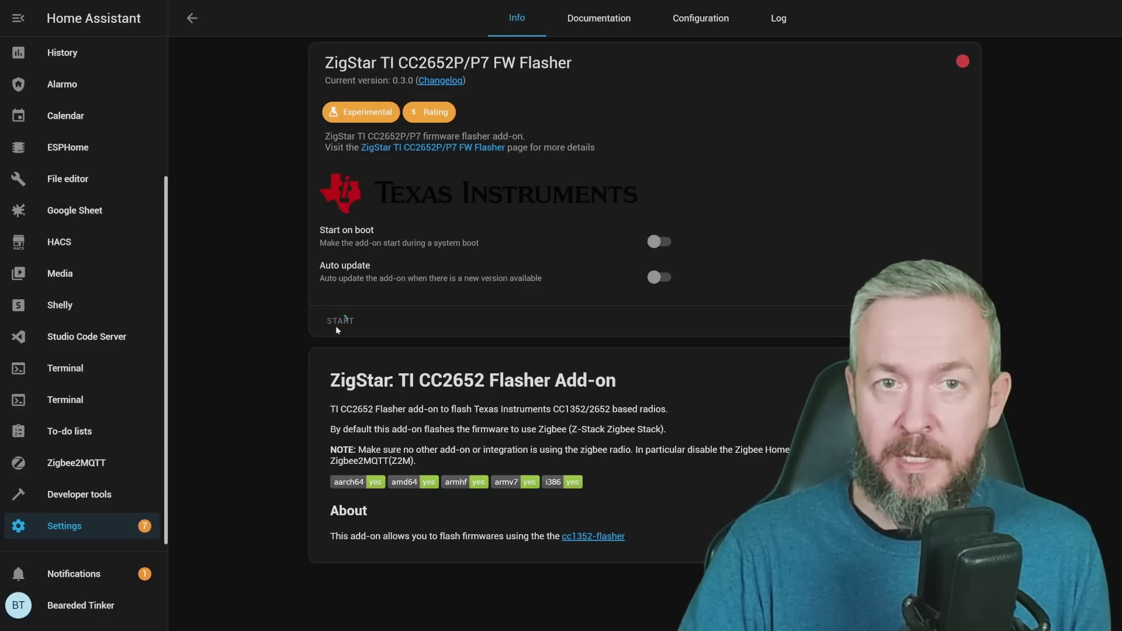
{"action": "left_click", "coordinate": [779, 18]}
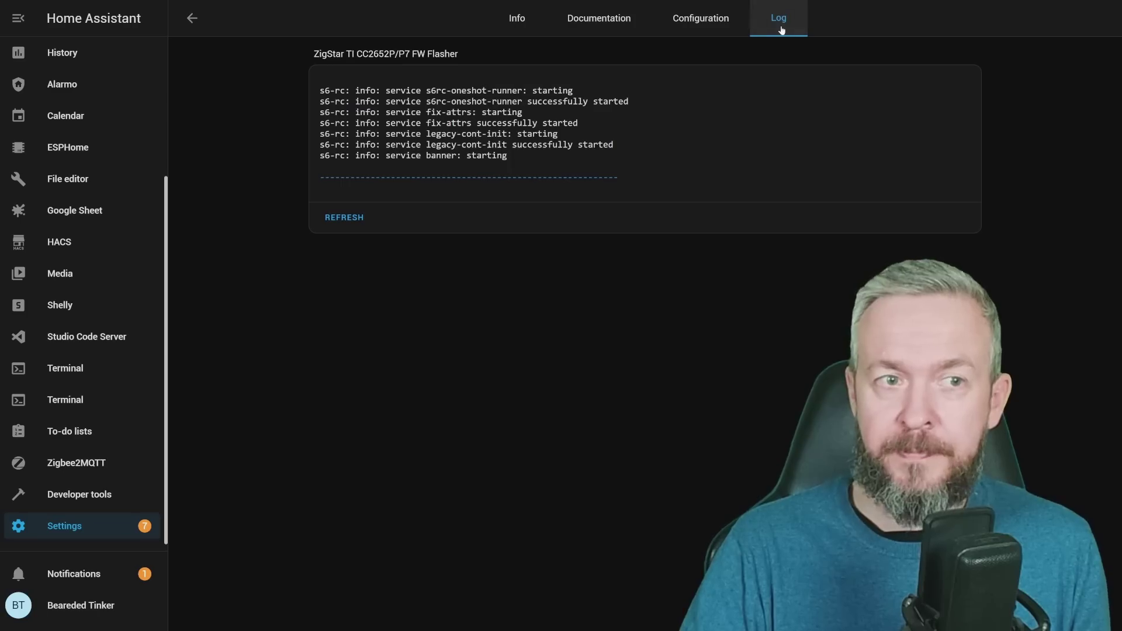
{"action": "left_click", "coordinate": [345, 219]}
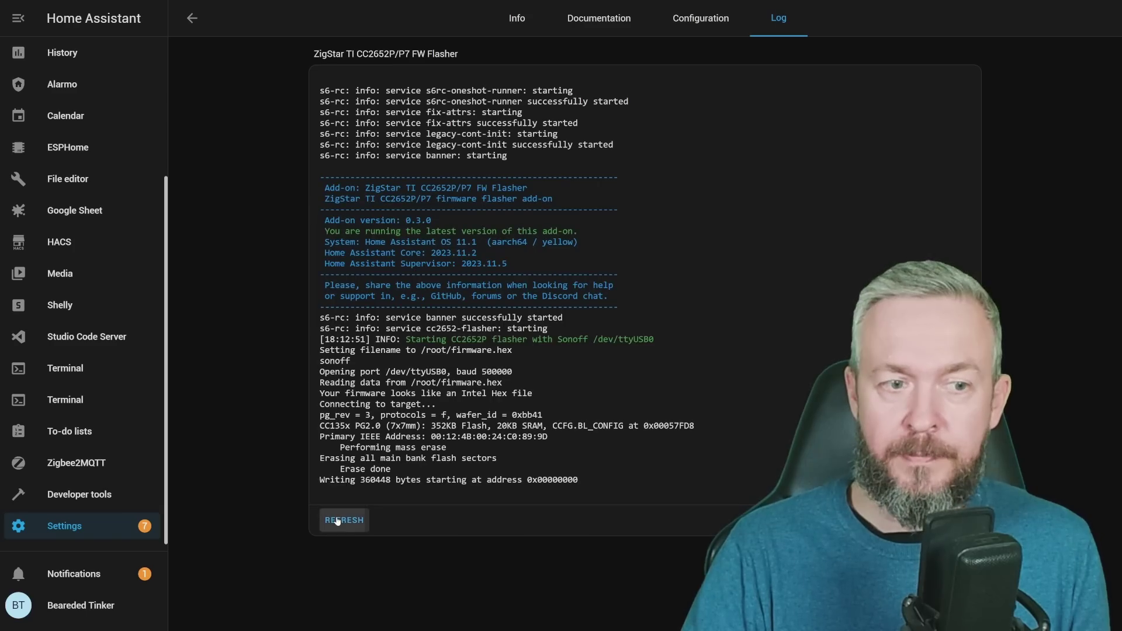
{"action": "left_click", "coordinate": [339, 518]}
{"action": "scroll", "coordinate": [339, 514], "scroll_direction": "down", "scroll_amount": 20}
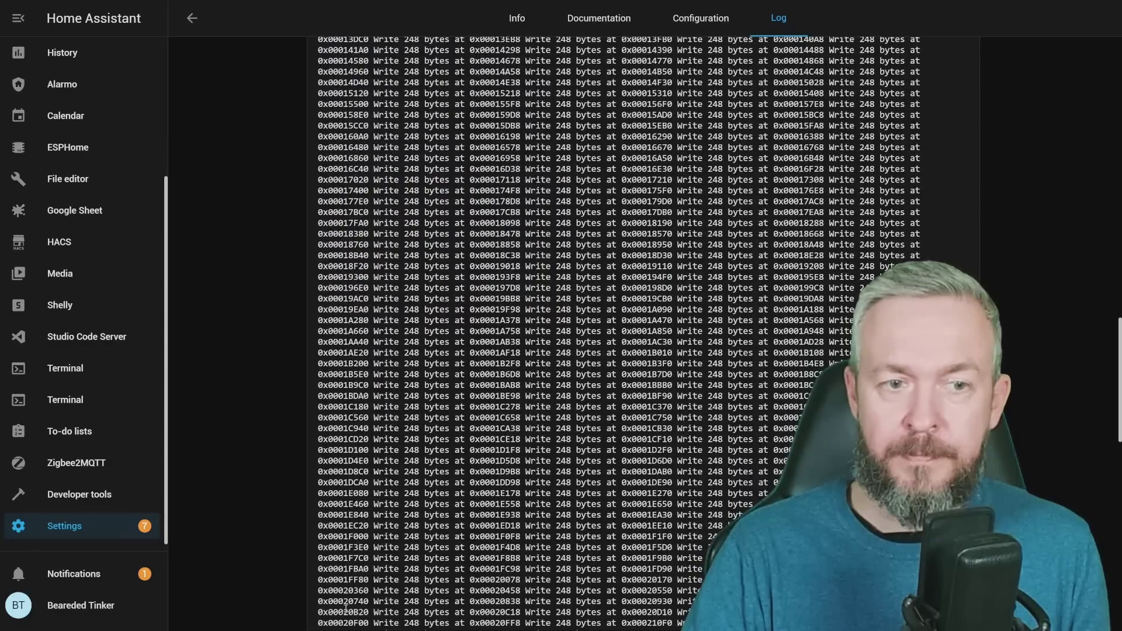
{"action": "left_click", "coordinate": [351, 606]}
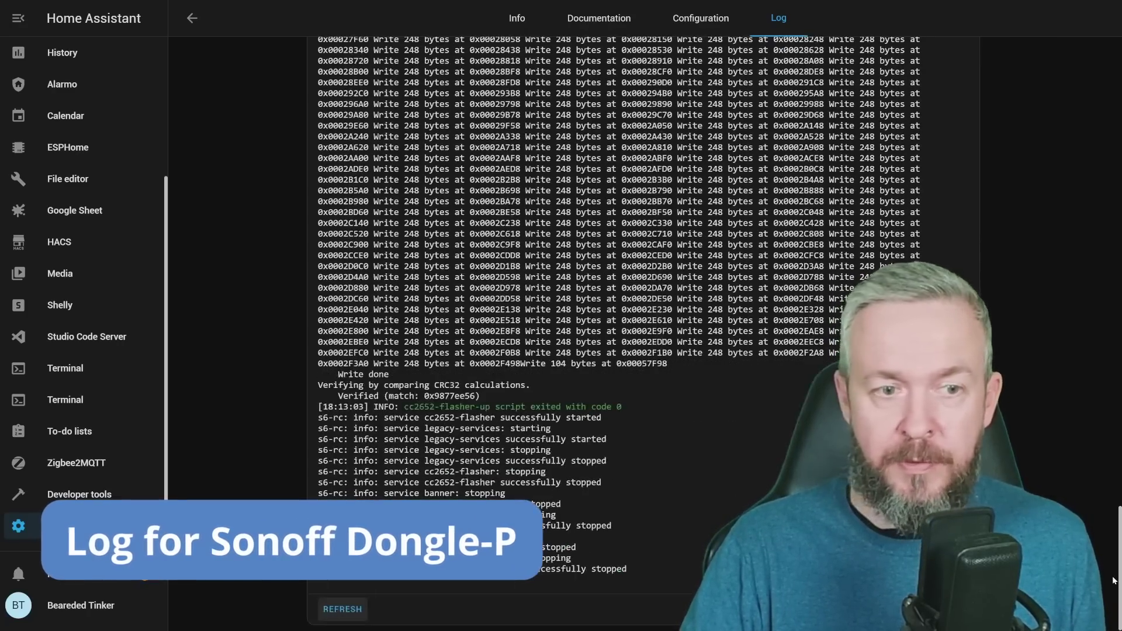
{"action": "left_click_drag", "start_coordinate": [1114, 580], "coordinate": [1100, 66]}
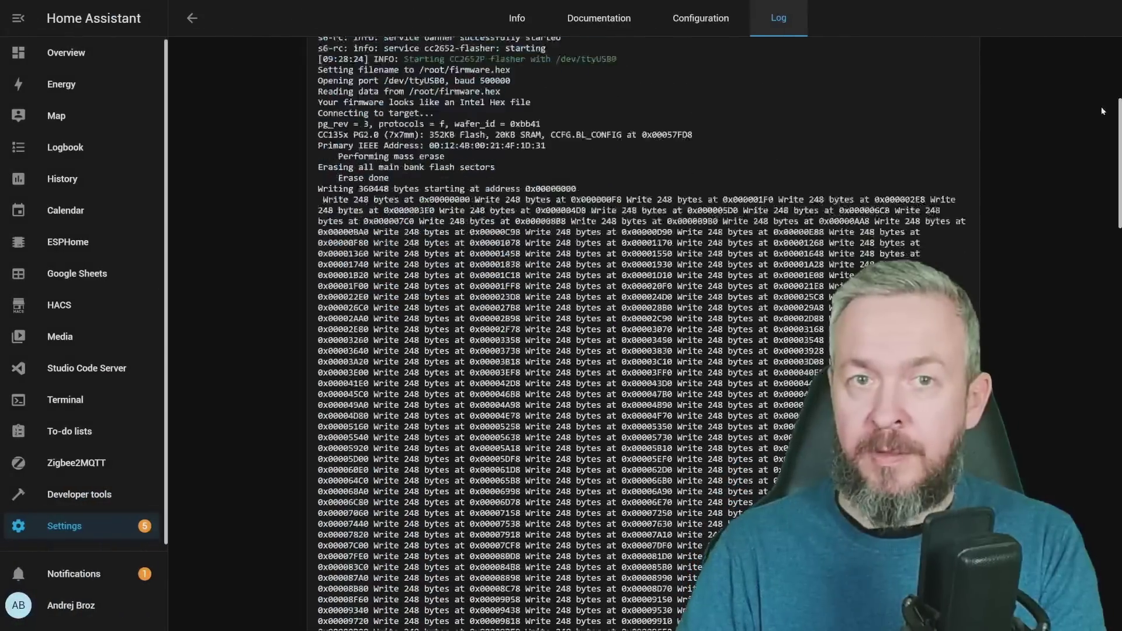
{"action": "left_click_drag", "start_coordinate": [1102, 111], "coordinate": [1113, 4]}
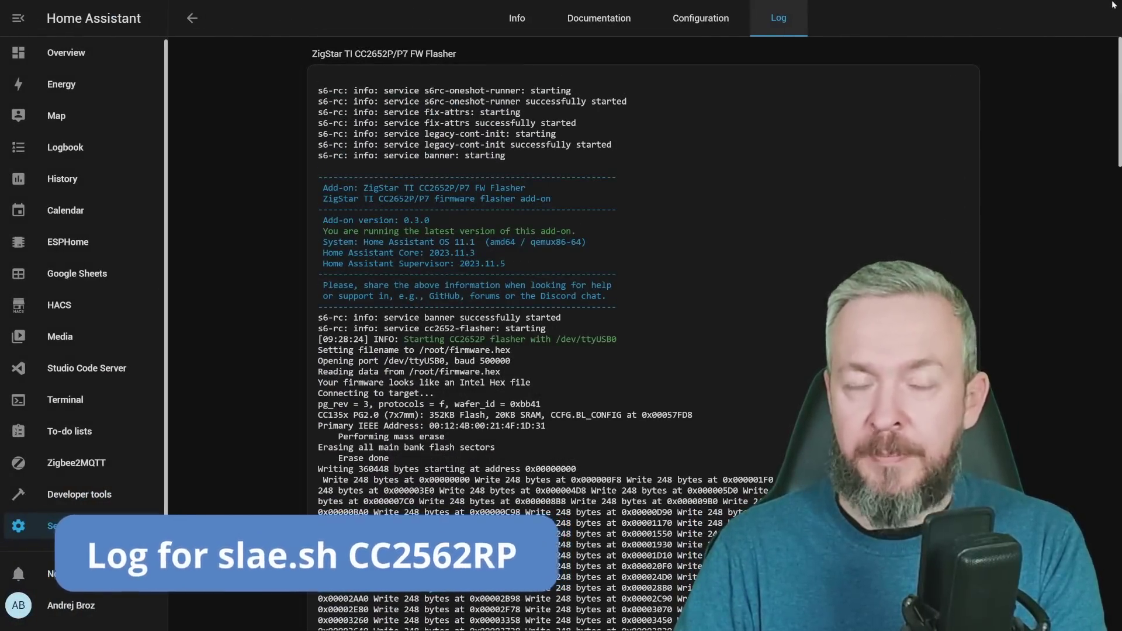
{"action": "left_click_drag", "start_coordinate": [1113, 5], "coordinate": [1103, 483]}
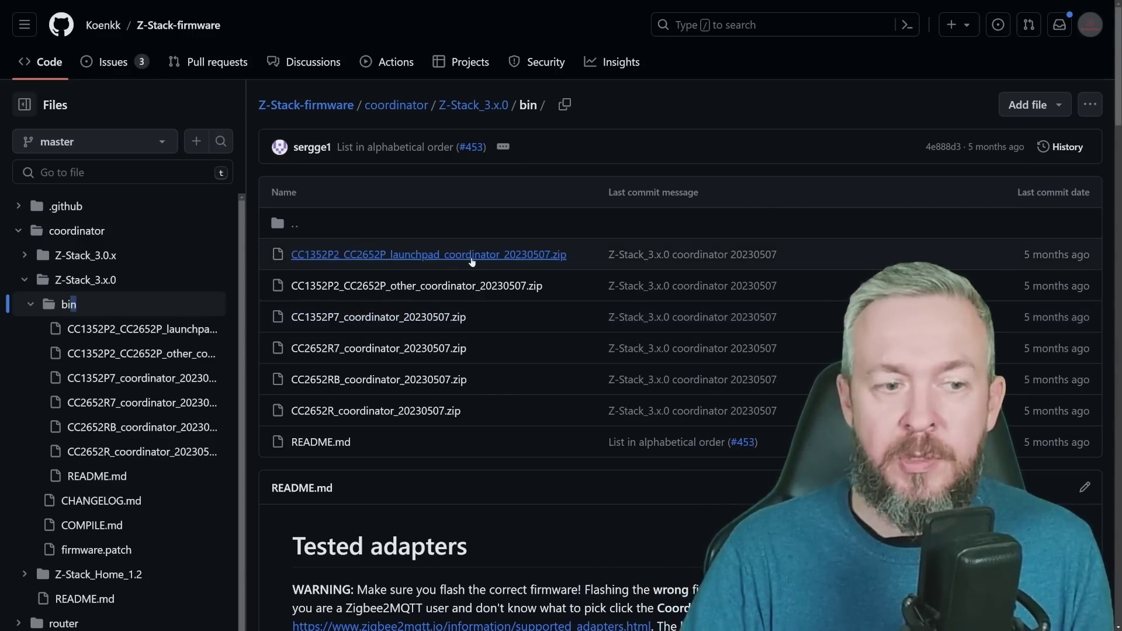
Step: Read the README's Tested adapters table, noting firmware files for the Slaesh CC2652RB stick and SONOFF Dongle Plus
{"action": "scroll", "coordinate": [516, 349], "scroll_direction": "down", "scroll_amount": 2}
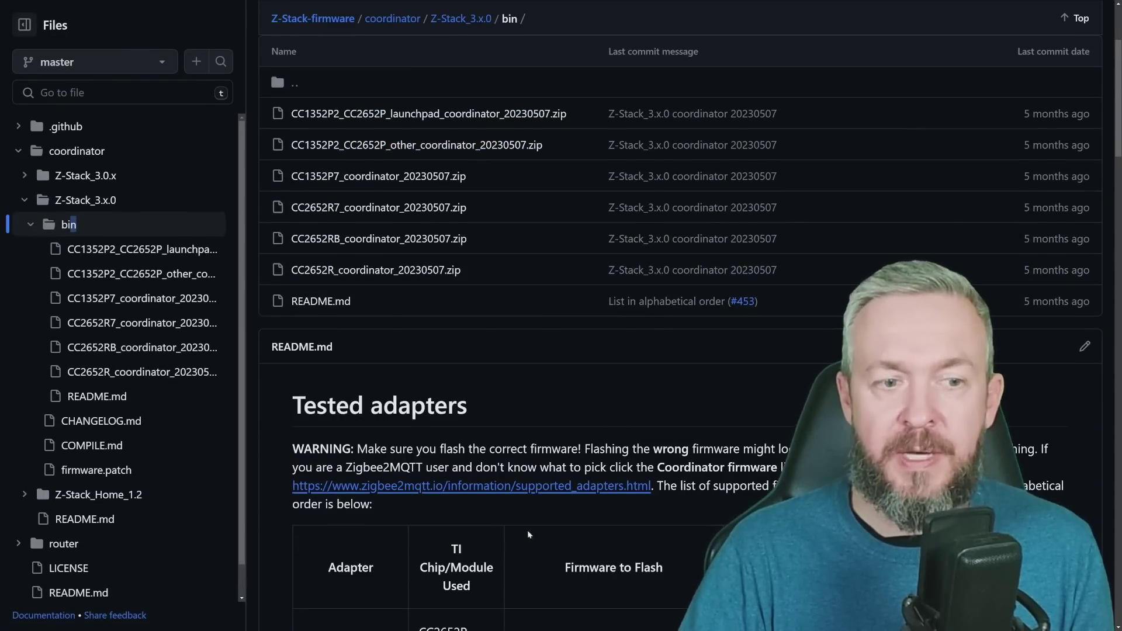
{"action": "scroll", "coordinate": [529, 534], "scroll_direction": "down", "scroll_amount": 1}
{"action": "scroll", "coordinate": [396, 477], "scroll_direction": "down", "scroll_amount": 5}
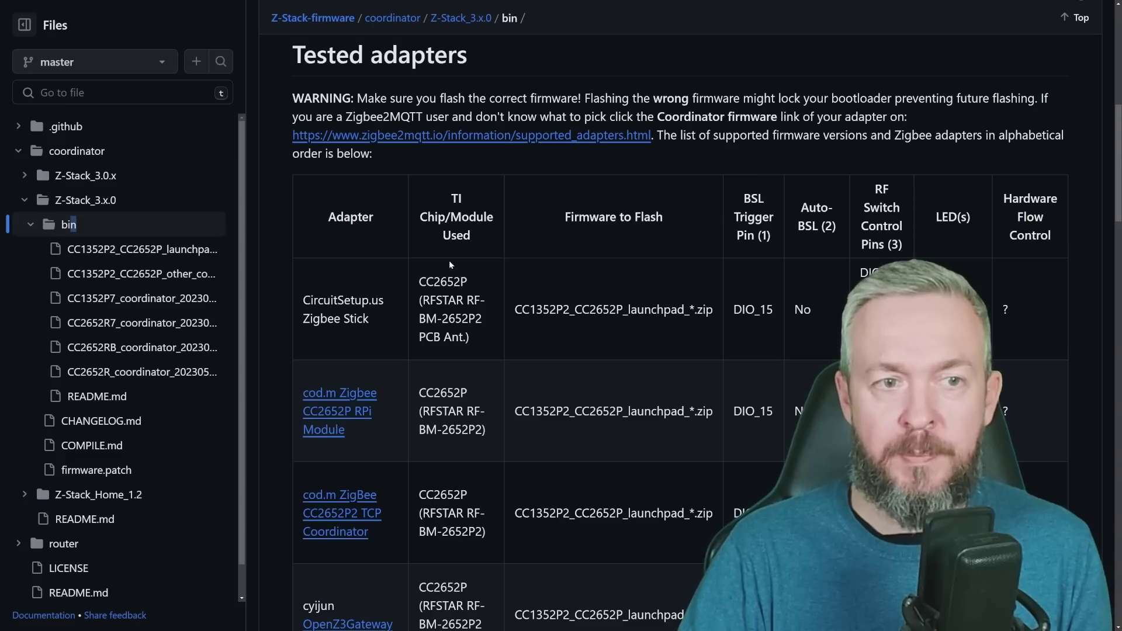
{"action": "scroll", "coordinate": [456, 246], "scroll_direction": "down", "scroll_amount": 1}
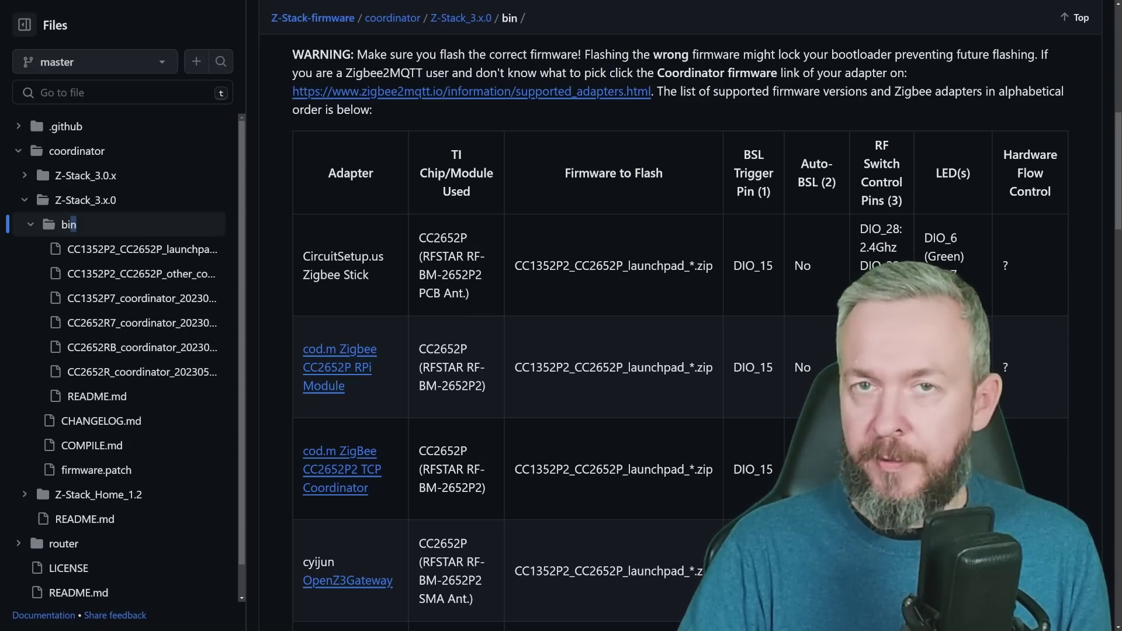
{"action": "scroll", "coordinate": [402, 311], "scroll_direction": "down", "scroll_amount": 11}
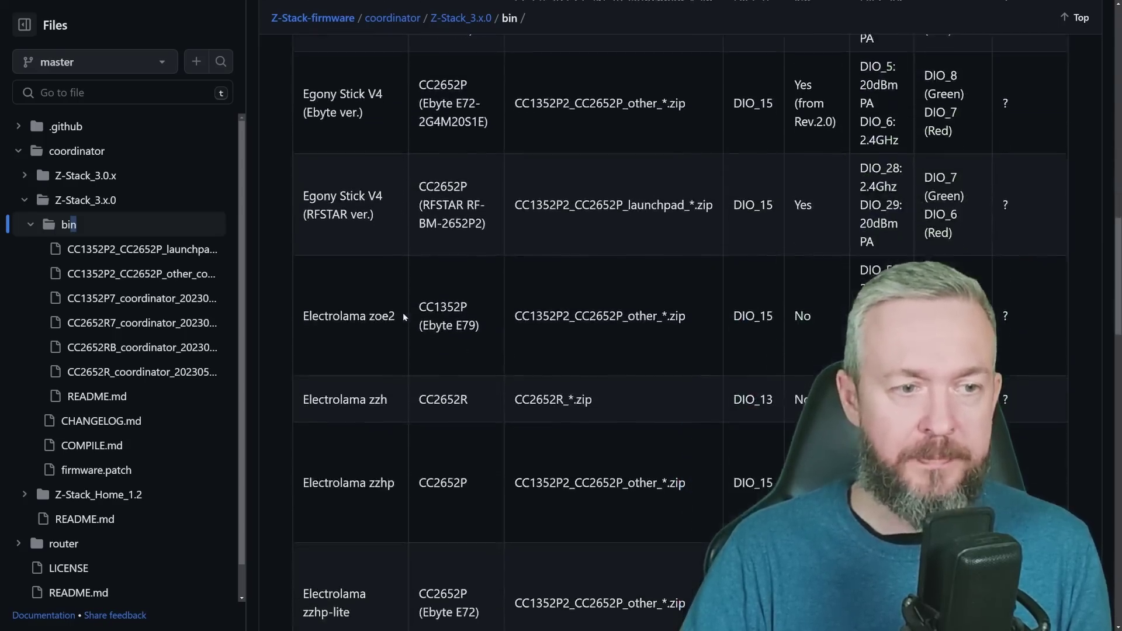
{"action": "scroll", "coordinate": [403, 317], "scroll_direction": "down", "scroll_amount": 8}
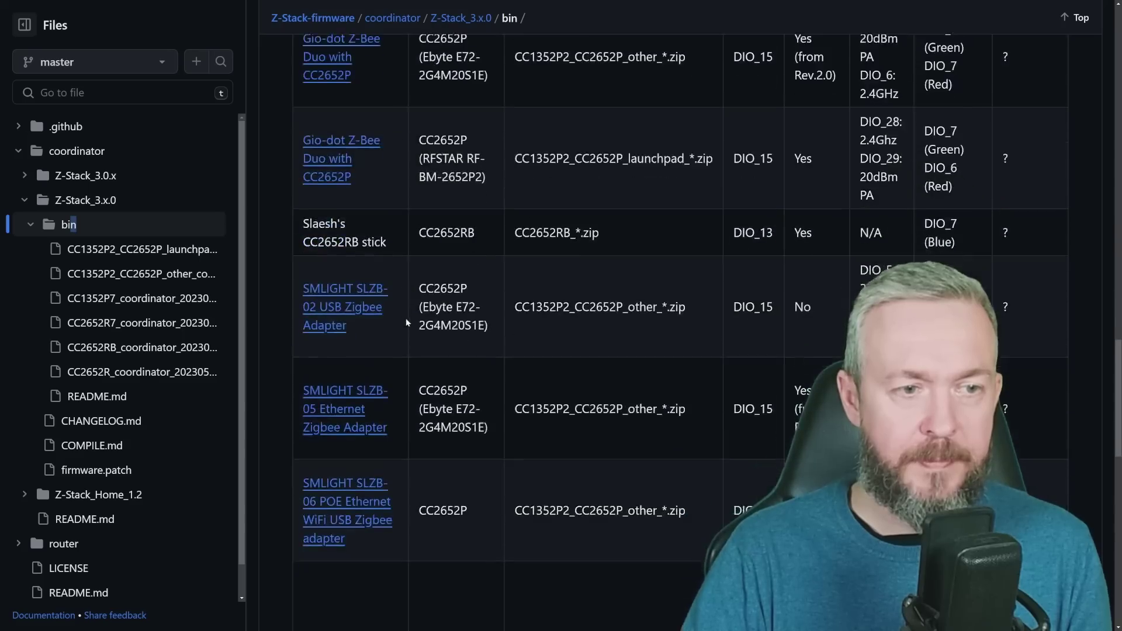
{"action": "left_click_drag", "start_coordinate": [303, 223], "coordinate": [373, 242]}
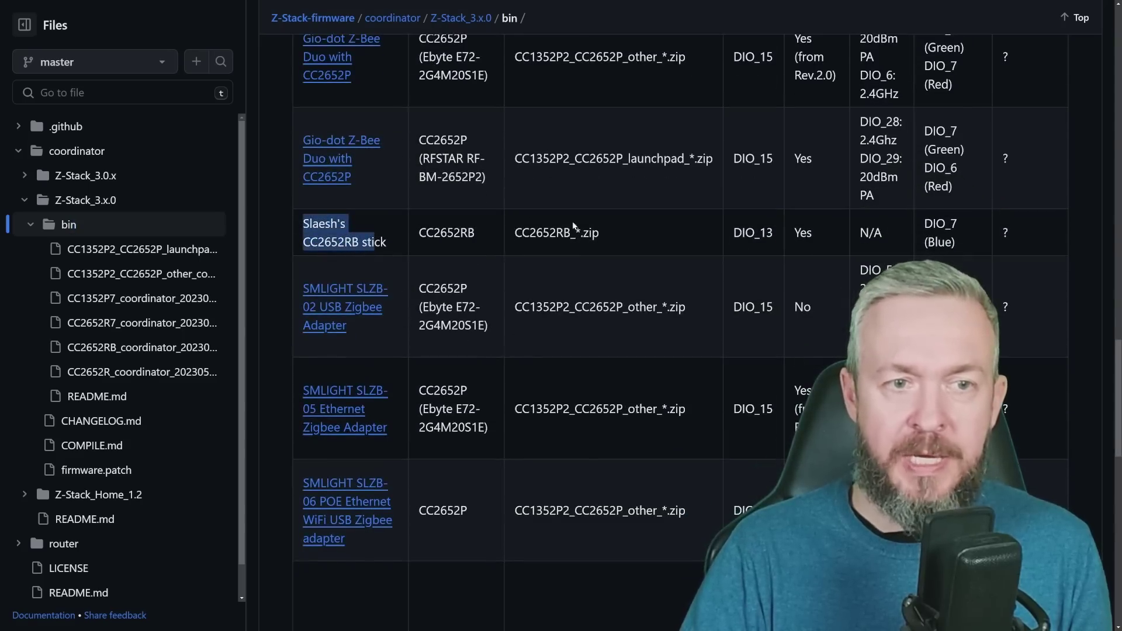
{"action": "left_click_drag", "start_coordinate": [512, 232], "coordinate": [583, 233]}
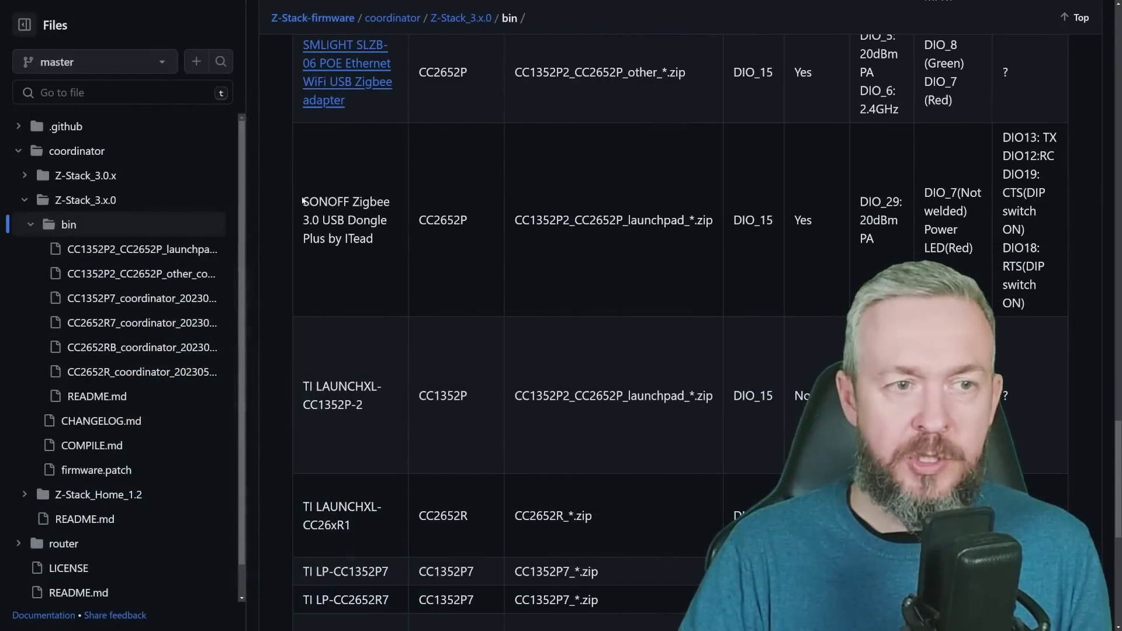
{"action": "left_click_drag", "start_coordinate": [303, 201], "coordinate": [365, 233]}
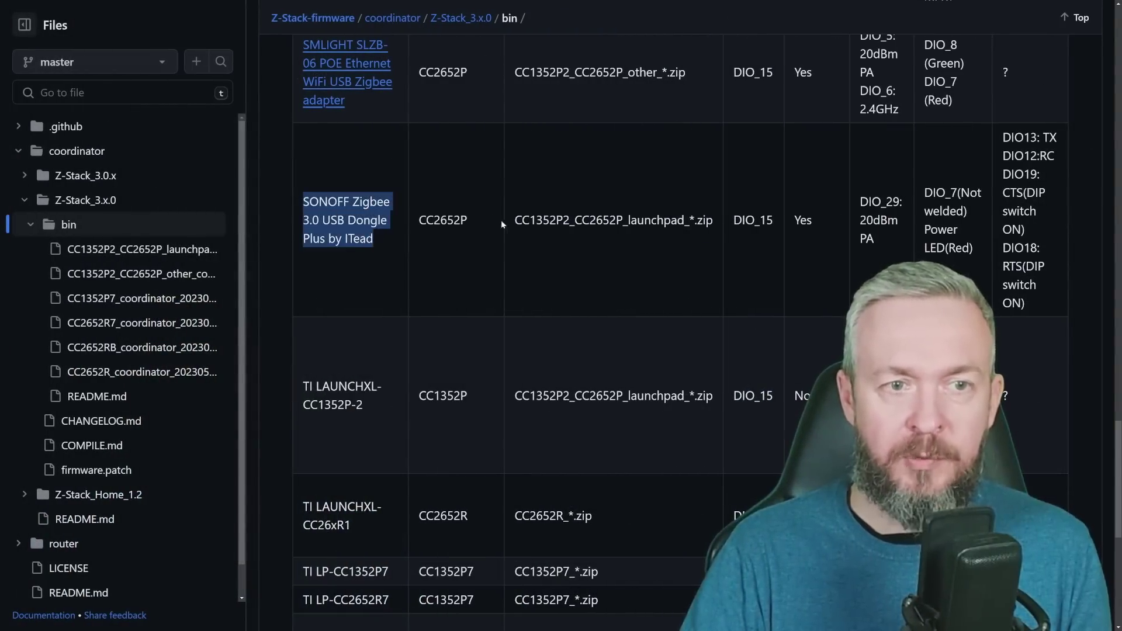
{"action": "left_click", "coordinate": [520, 224]}
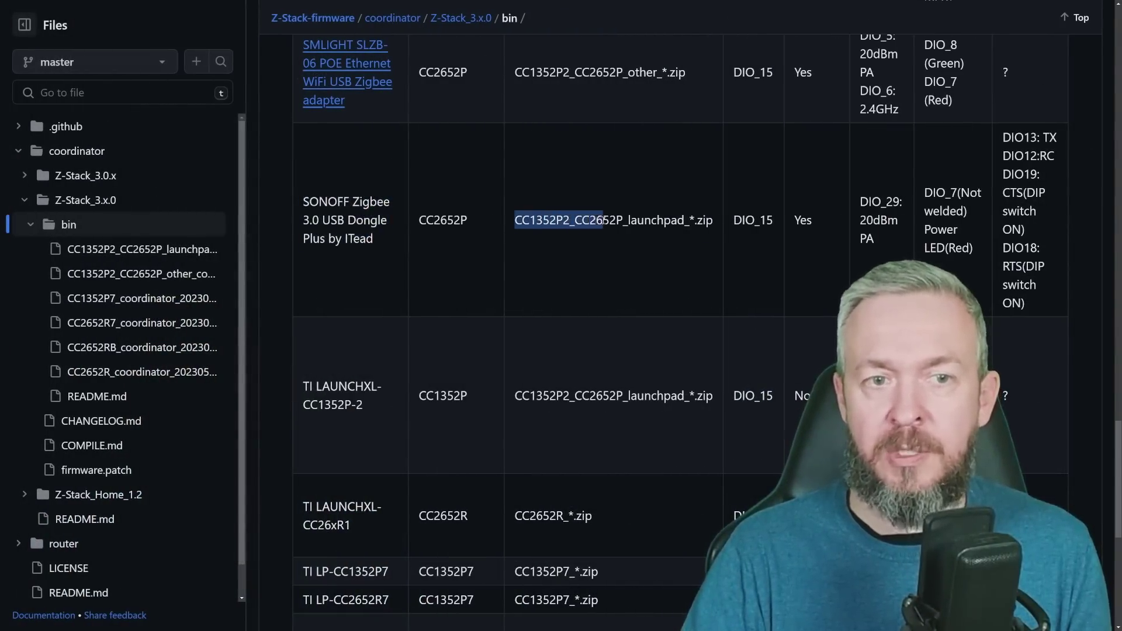
{"action": "left_click_drag", "start_coordinate": [630, 223], "coordinate": [707, 221]}
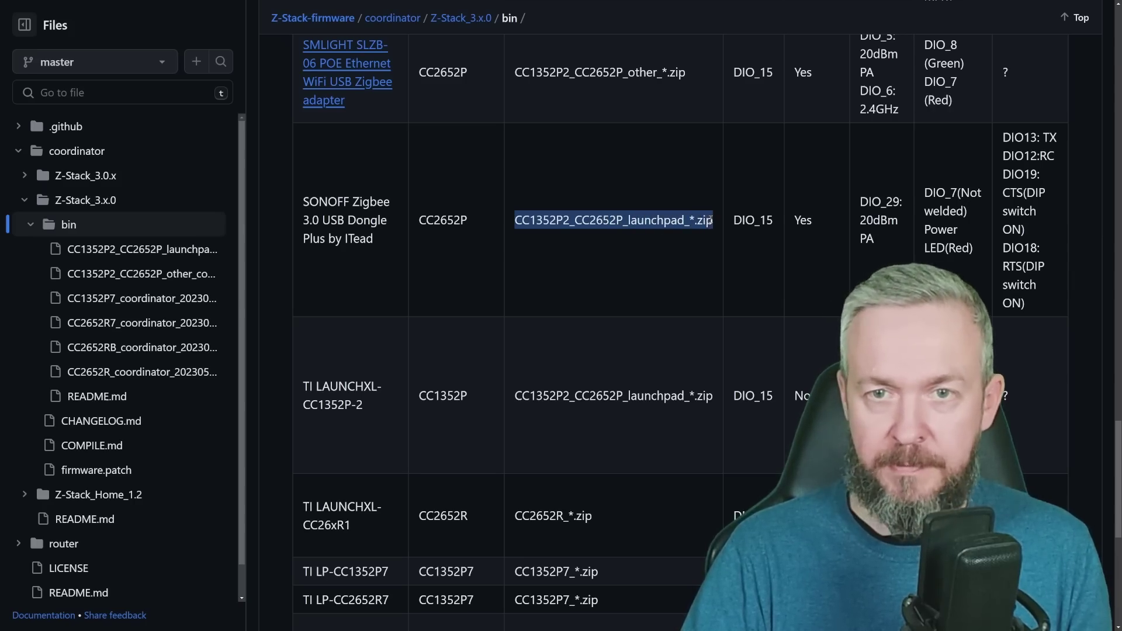
Step: Widen the Files sidebar and open CC2652RB_coordinator_20230507.zip in the bin folder
{"action": "scroll", "coordinate": [709, 219], "scroll_direction": "down", "scroll_amount": 5}
{"action": "scroll", "coordinate": [337, 430], "scroll_direction": "up", "scroll_amount": 15}
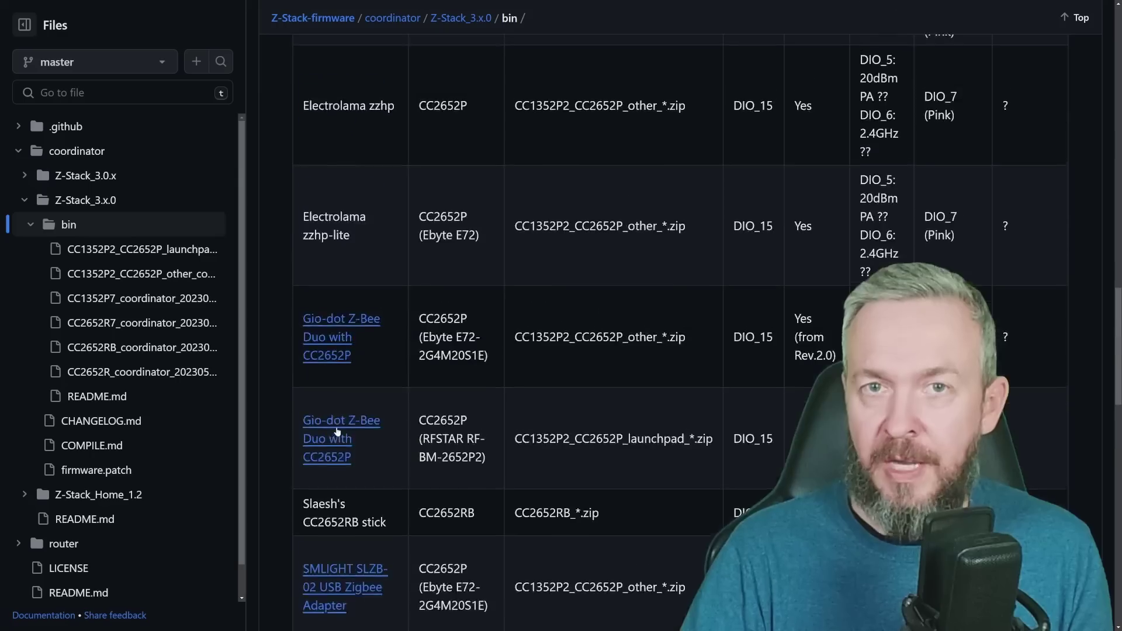
{"action": "scroll", "coordinate": [338, 430], "scroll_direction": "up", "scroll_amount": 8}
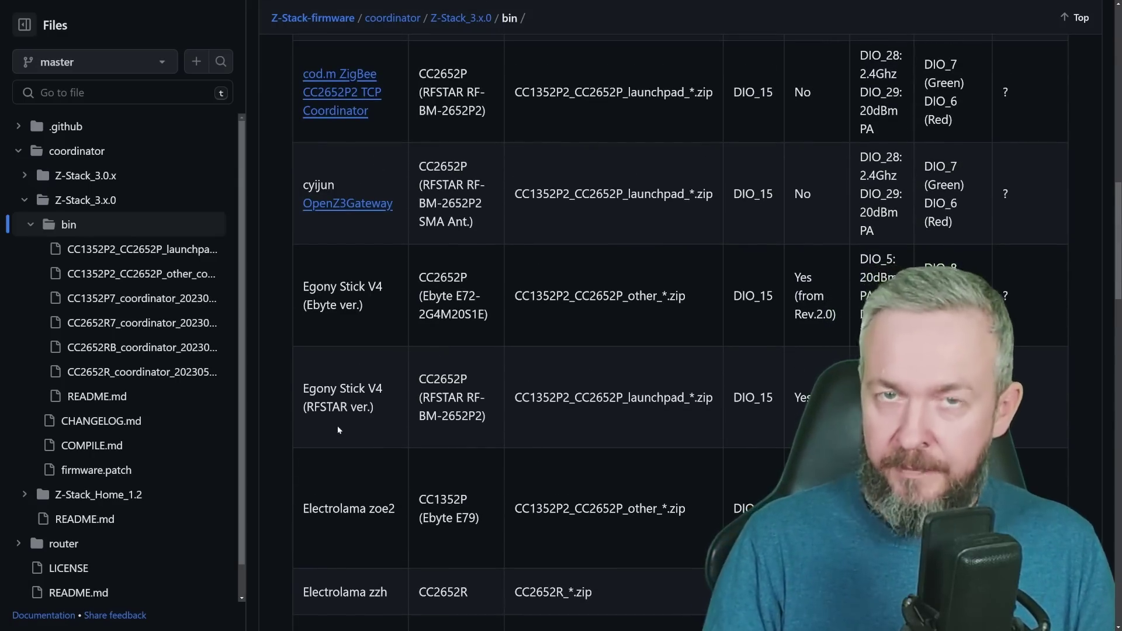
{"action": "scroll", "coordinate": [337, 430], "scroll_direction": "down", "scroll_amount": 20}
{"action": "scroll", "coordinate": [329, 418], "scroll_direction": "down", "scroll_amount": 3}
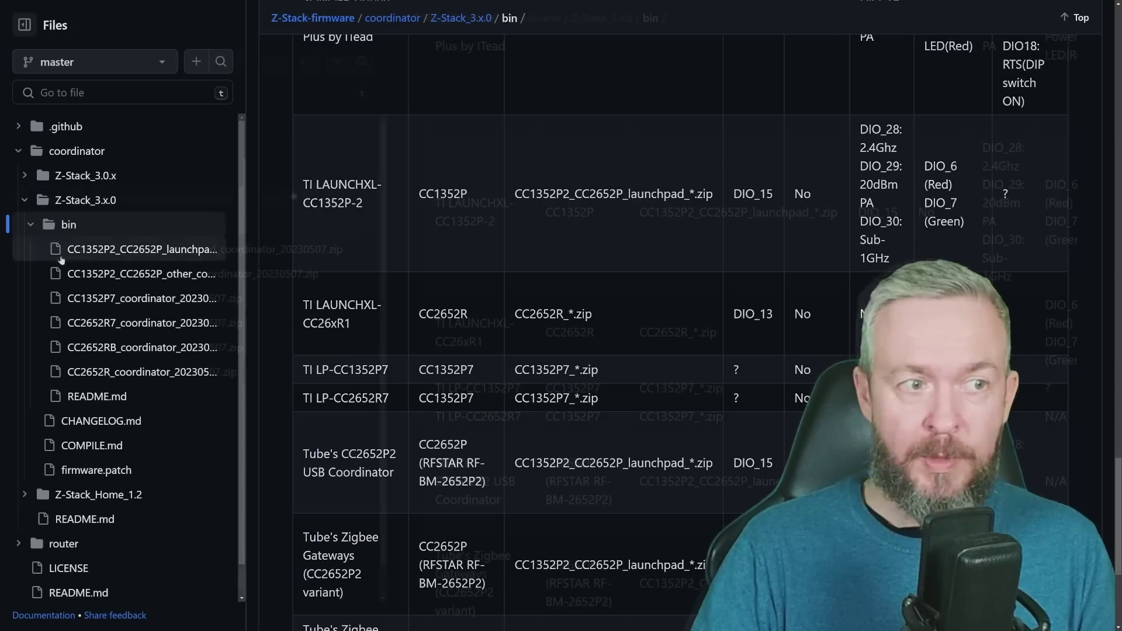
{"action": "left_click_drag", "start_coordinate": [244, 251], "coordinate": [385, 251]}
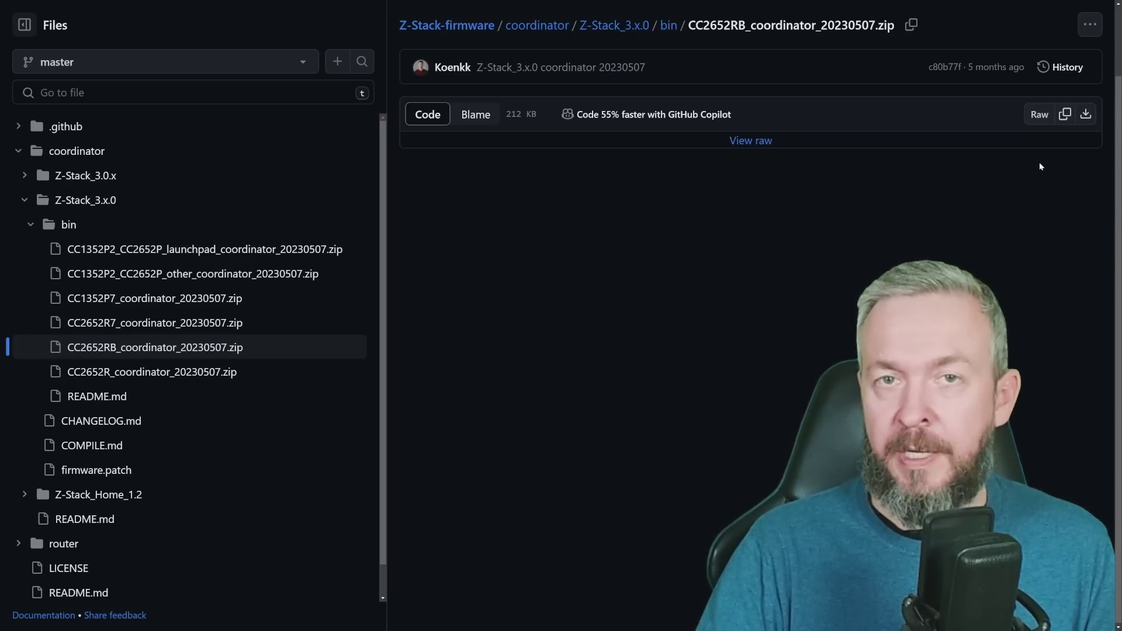
{"action": "left_click", "coordinate": [176, 252]}
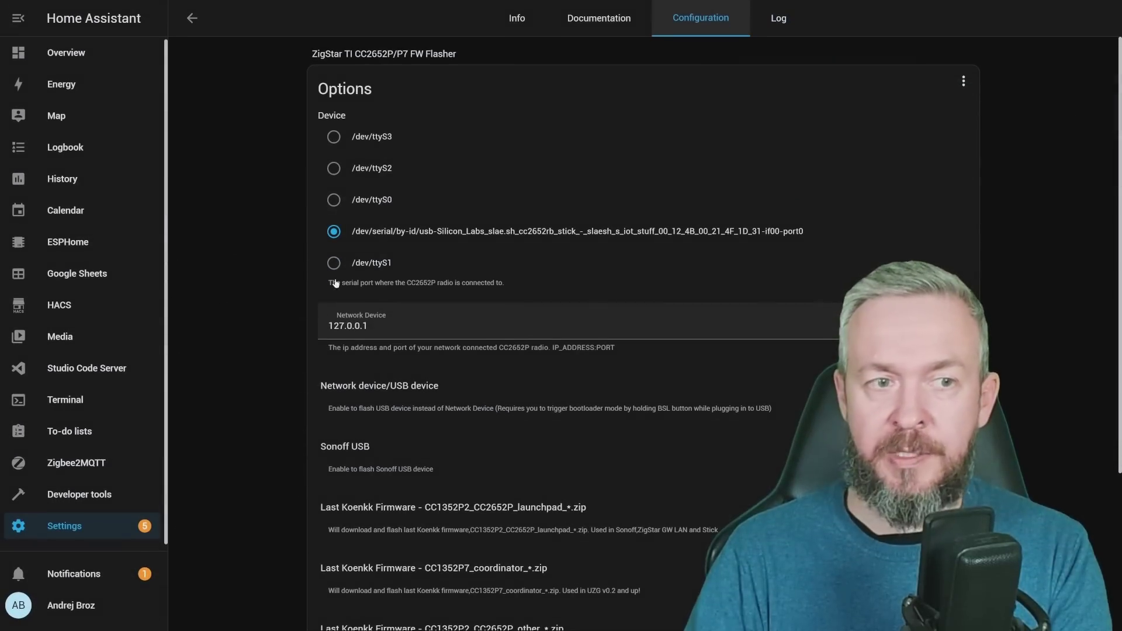
Step: Paste the raw GitHub CC2652RB coordinator firmware link into Custom Firmware URL and select it to check
{"action": "key", "text": "ctrl+v"}
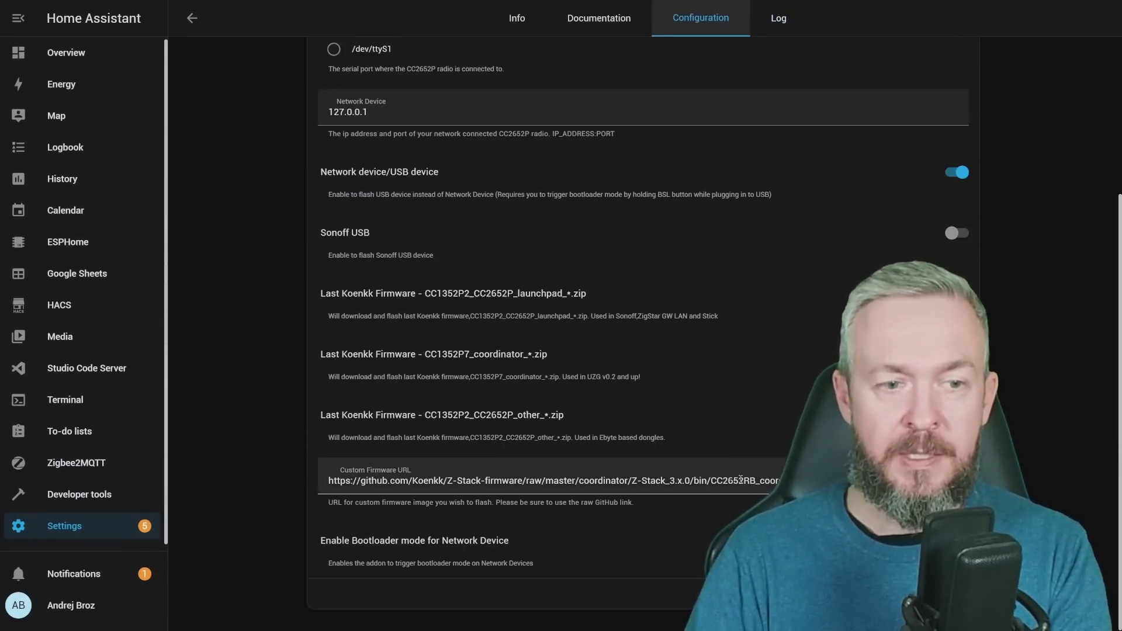
{"action": "key", "text": "ctrl+a"}
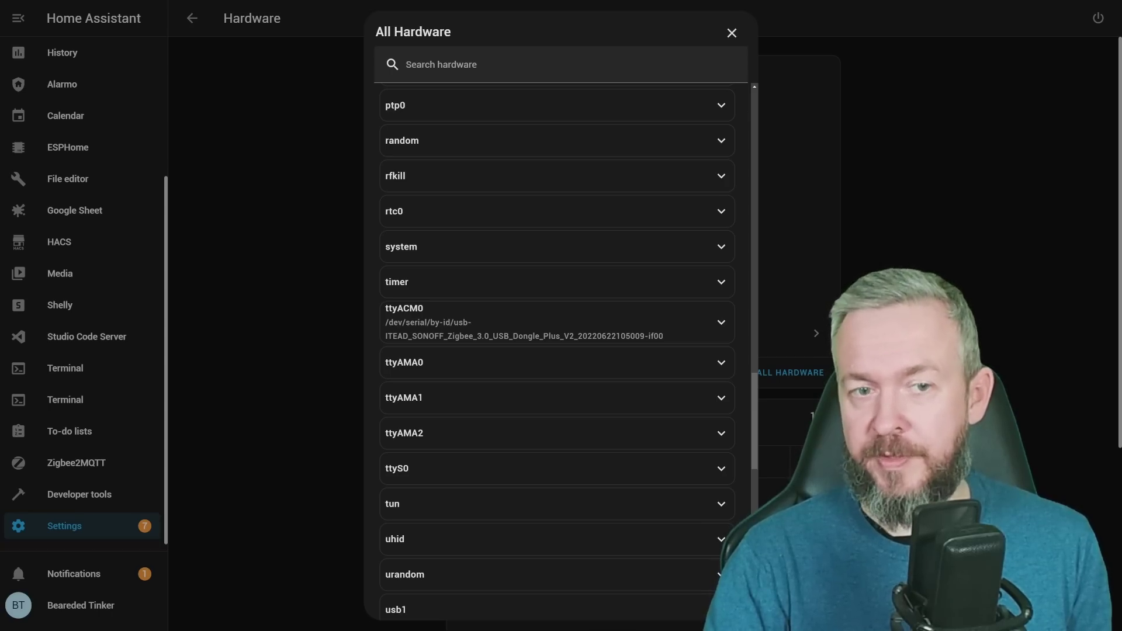
Step: Leave the hardware list and go to the installed add-ons in Settings
{"action": "key", "text": "Escape"}
{"action": "left_click", "coordinate": [65, 528]}
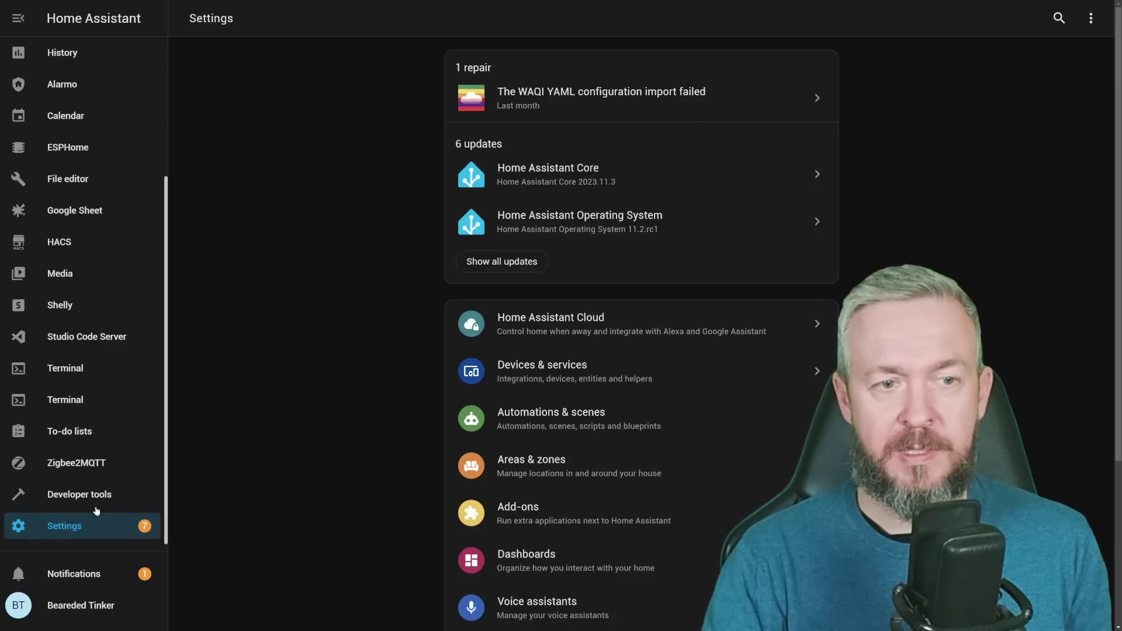
{"action": "left_click", "coordinate": [578, 524]}
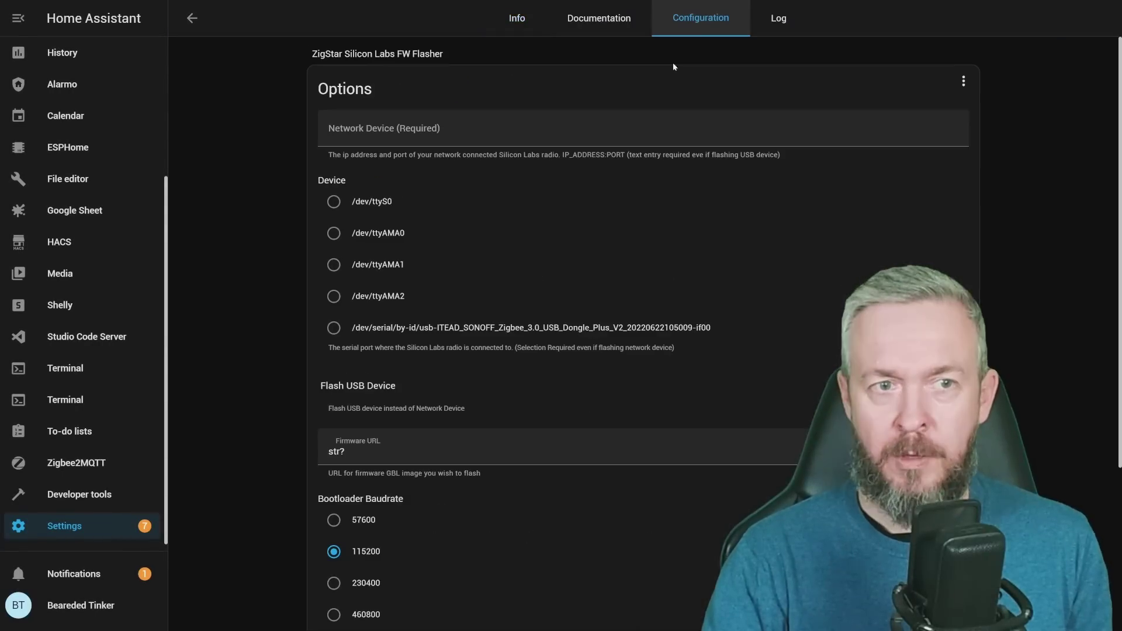
Step: Choose the Sonoff dongle's serial port, enter network device 127.0.0.1, and select the placeholder Firmware URL
{"action": "left_click", "coordinate": [334, 328]}
{"action": "left_click", "coordinate": [459, 128]}
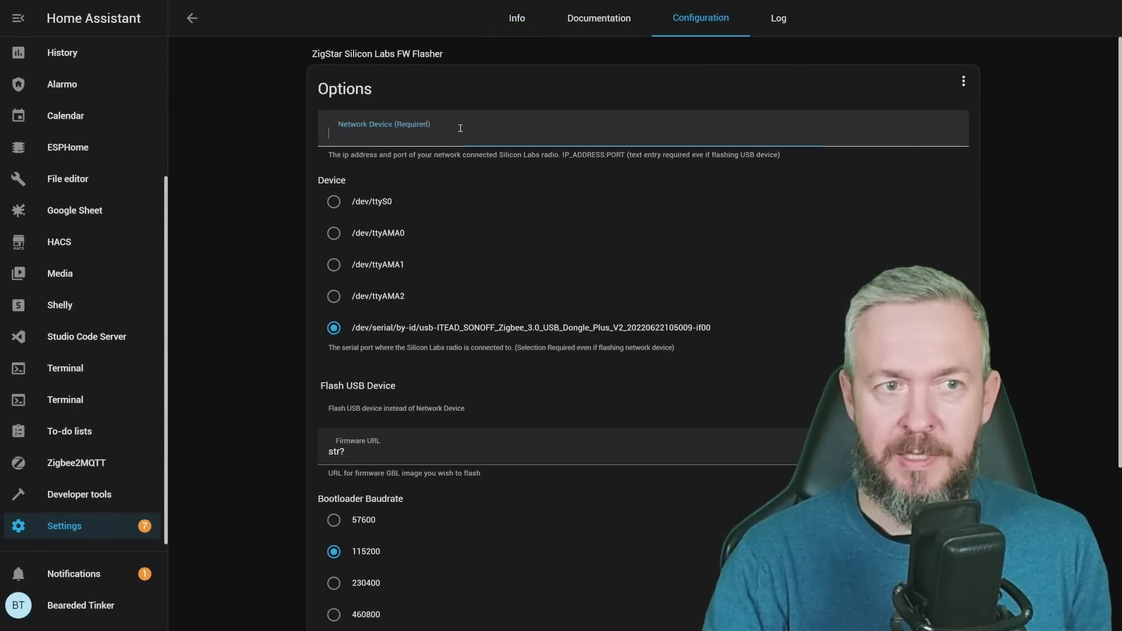
{"action": "type", "text": "127.0.0.1"}
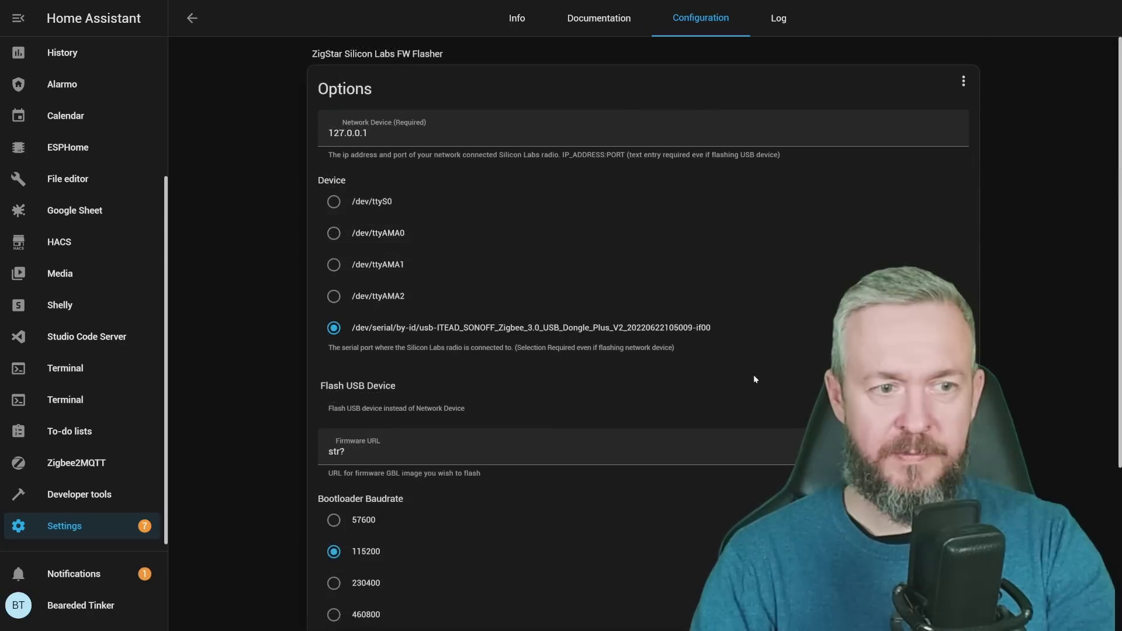
{"action": "scroll", "coordinate": [737, 353], "scroll_direction": "down", "scroll_amount": 5}
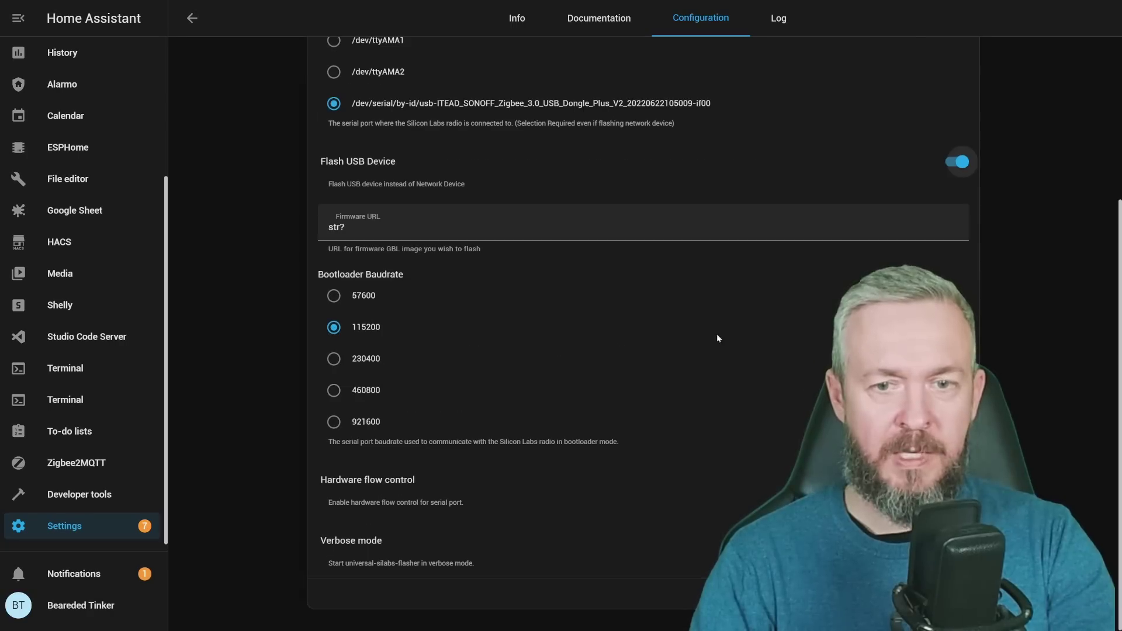
{"action": "left_click_drag", "start_coordinate": [374, 227], "coordinate": [242, 223]}
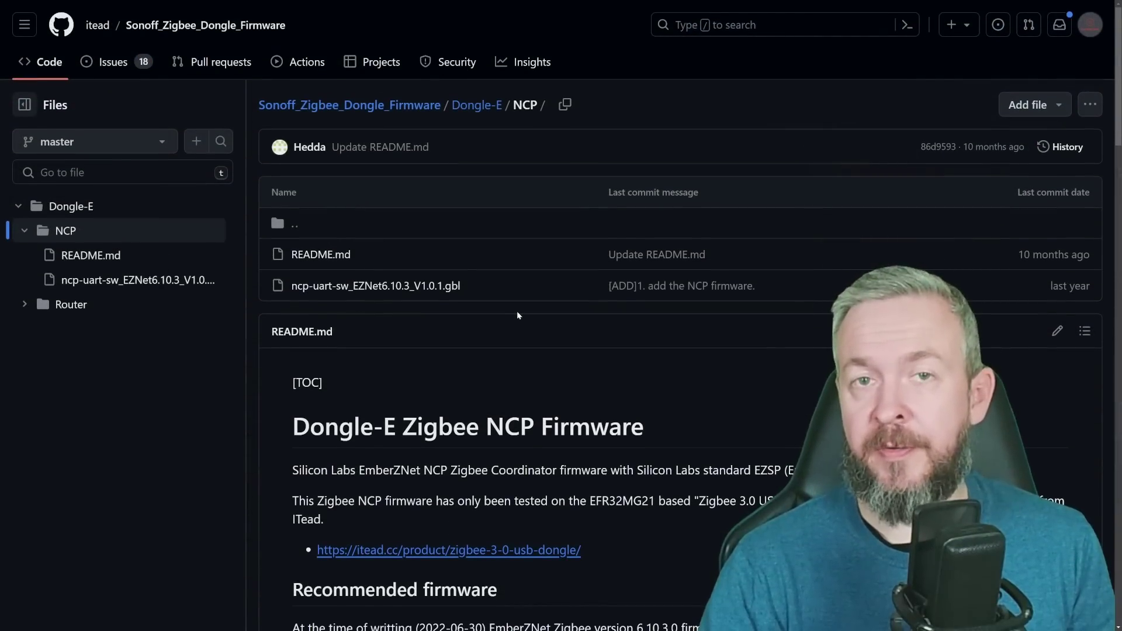
Step: Read the Dongle-E NCP README's firmware description, tested hardware, recommended version and compatible platforms
{"action": "scroll", "coordinate": [516, 315], "scroll_direction": "down", "scroll_amount": 3}
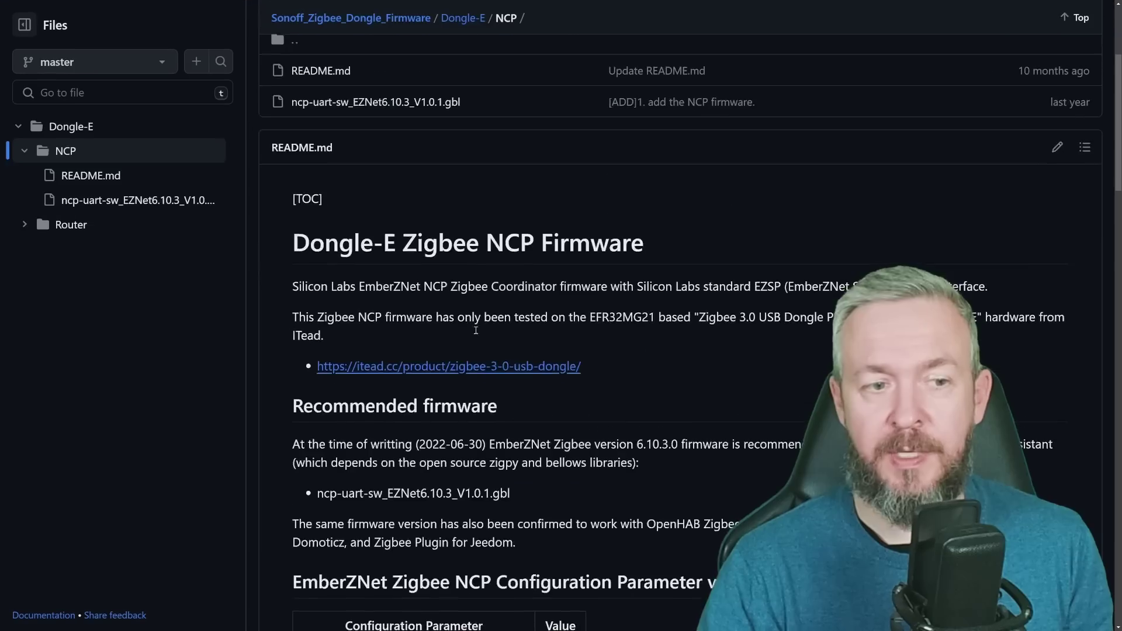
{"action": "left_click_drag", "start_coordinate": [300, 285], "coordinate": [767, 286]}
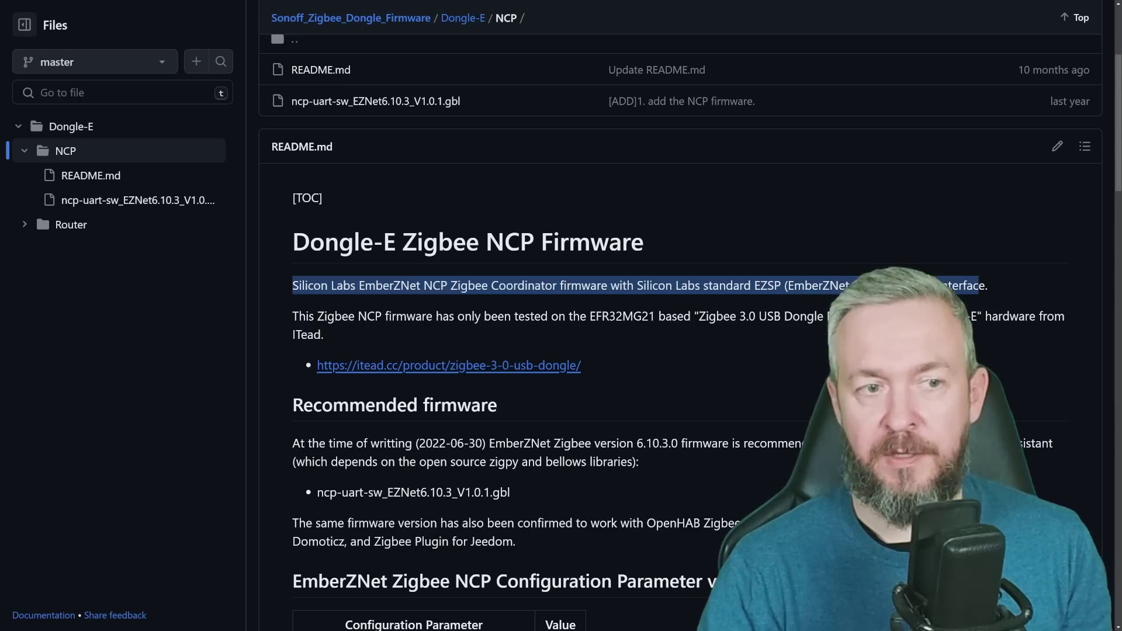
{"action": "left_click_drag", "start_coordinate": [367, 319], "coordinate": [820, 309]}
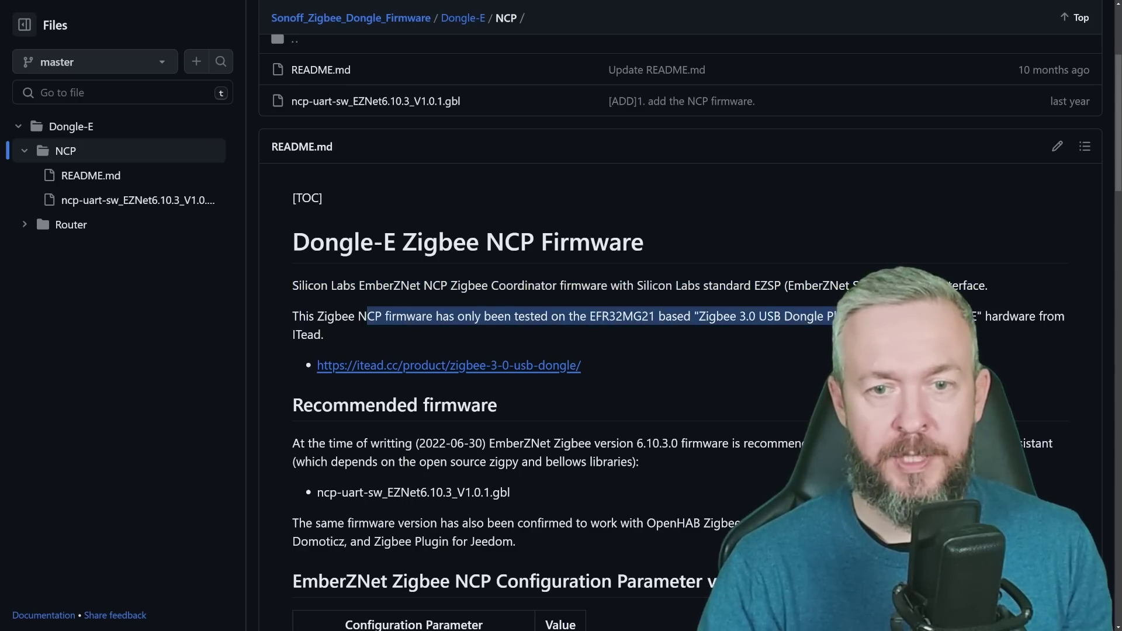
{"action": "scroll", "coordinate": [377, 311], "scroll_direction": "down", "scroll_amount": 2}
{"action": "left_click_drag", "start_coordinate": [288, 321], "coordinate": [841, 316]}
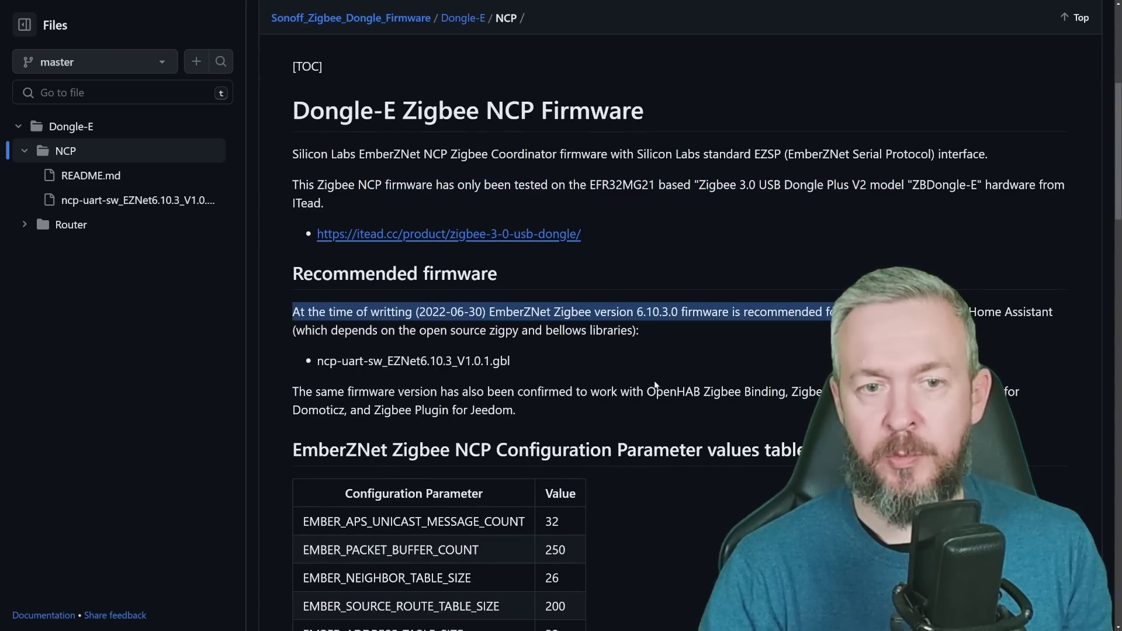
{"action": "left_click_drag", "start_coordinate": [646, 391], "coordinate": [821, 389]}
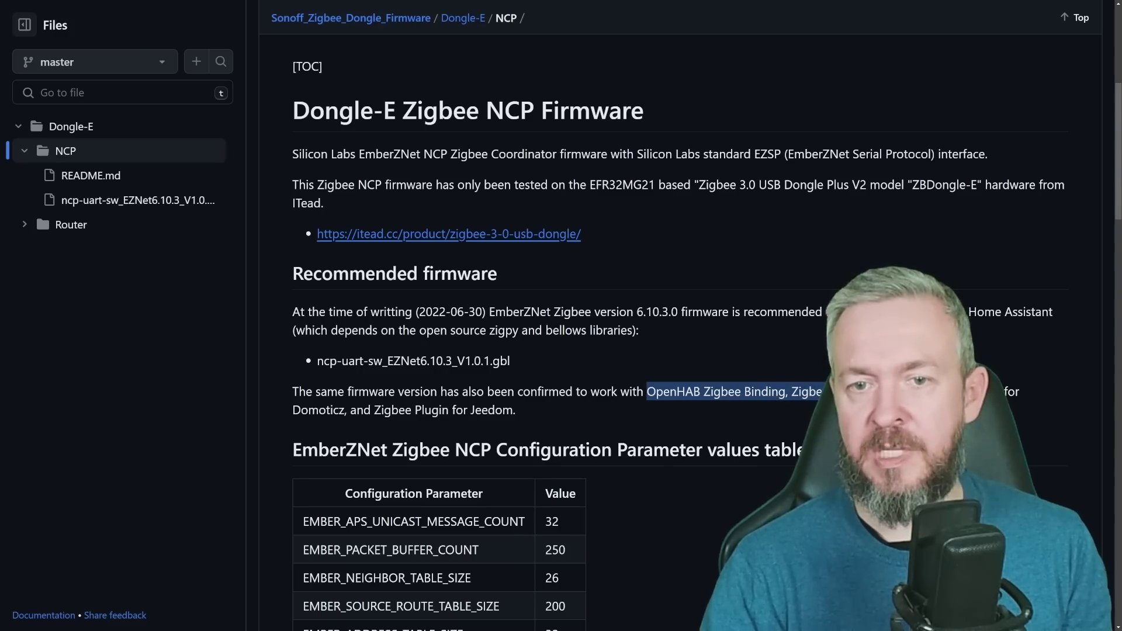
{"action": "left_click_drag", "start_coordinate": [647, 391], "coordinate": [515, 412]}
Step: Open ncp-uart-sw_EZNet6.10.3_V1.0.1.gbl and paste its raw link into Firmware URL
{"action": "left_click", "coordinate": [547, 314]}
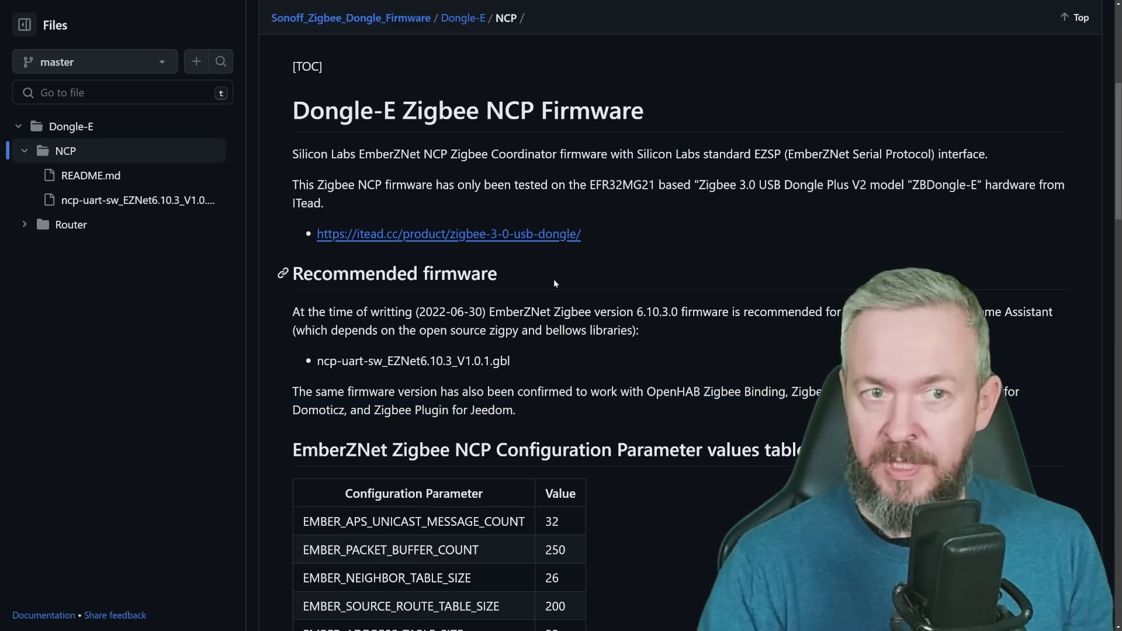
{"action": "left_click", "coordinate": [131, 199]}
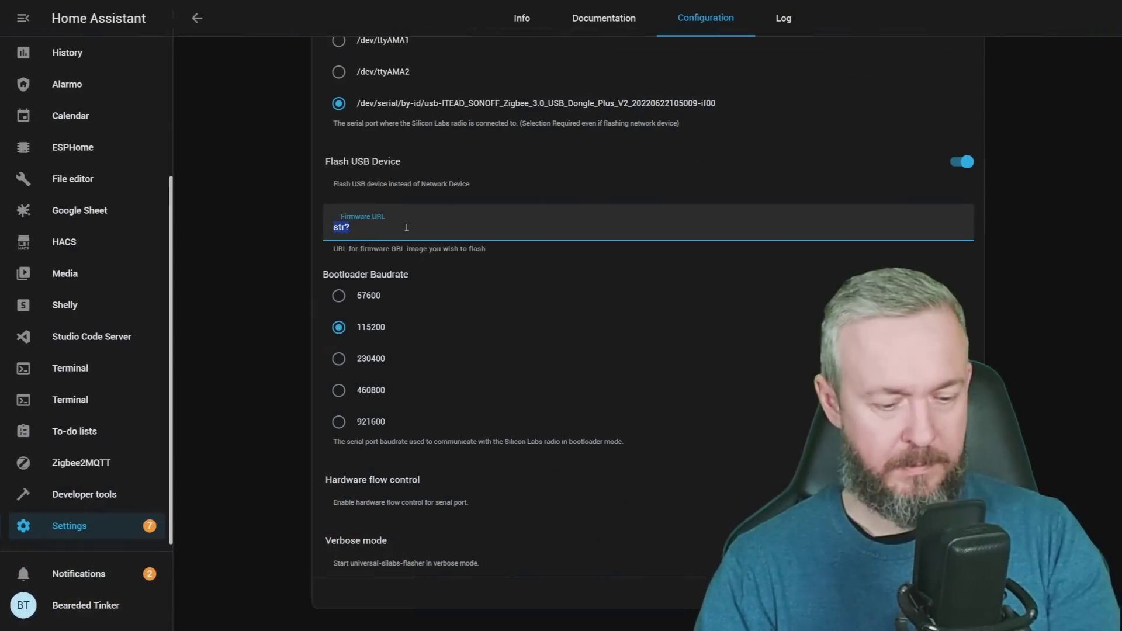
{"action": "type", "text": "https://github.com/itead/Sonoff_Zigbee_Dongle_Firmware/raw/master/Dongle-E/NCP/ncp-uart-sw_EZNet6.10.3_V1.0.1.gbl"}
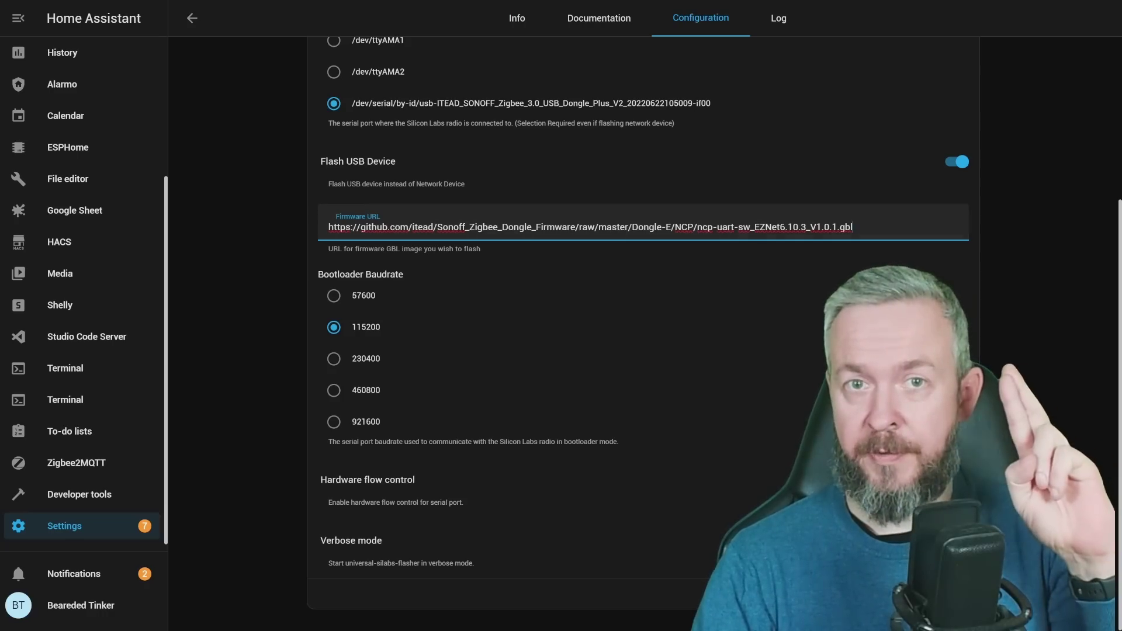
Step: Start the Silicon Labs flasher and refresh its log until the upload reaches 100.00%
{"action": "left_click", "coordinate": [517, 18]}
{"action": "left_click", "coordinate": [341, 320]}
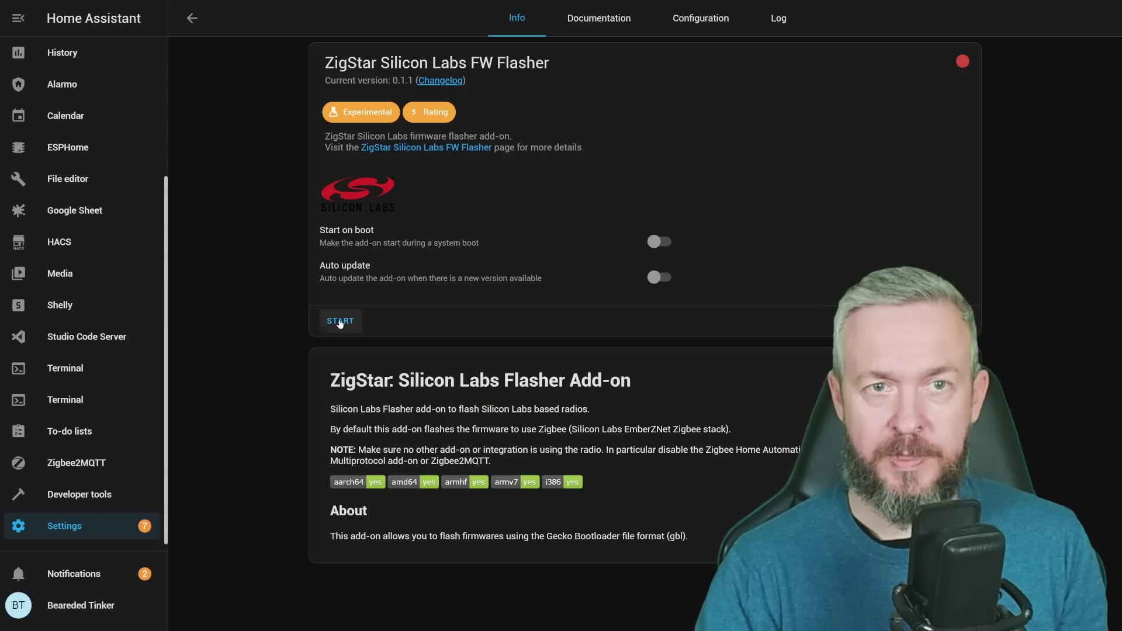
{"action": "left_click", "coordinate": [777, 18]}
{"action": "left_click", "coordinate": [343, 609]}
{"action": "left_click", "coordinate": [346, 611]}
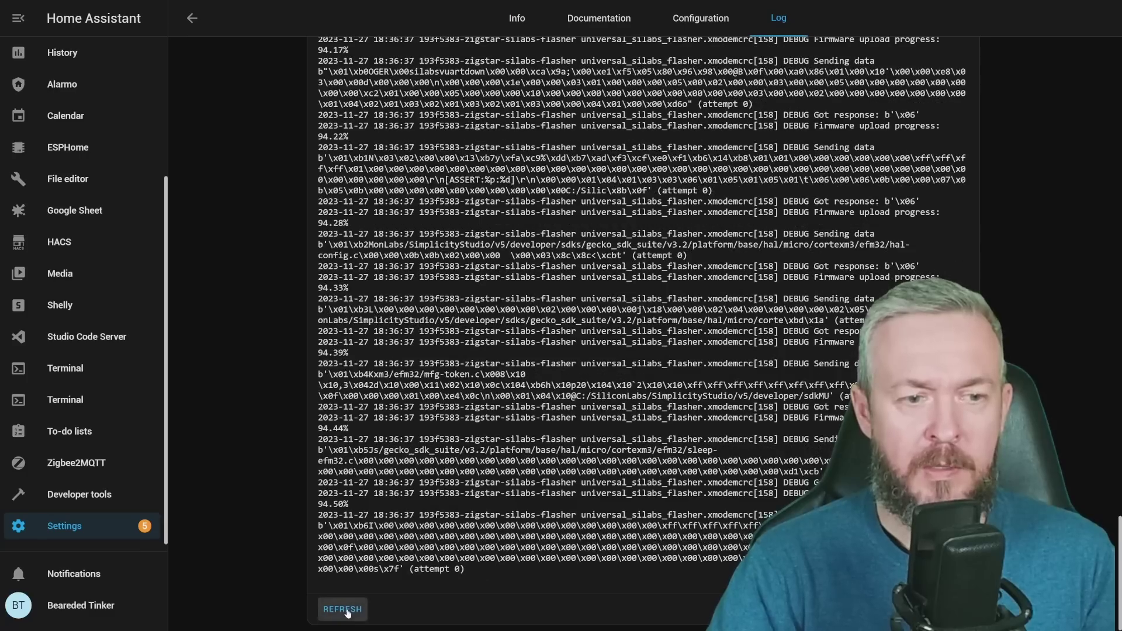
{"action": "left_click", "coordinate": [346, 610]}
{"action": "left_click", "coordinate": [346, 610]}
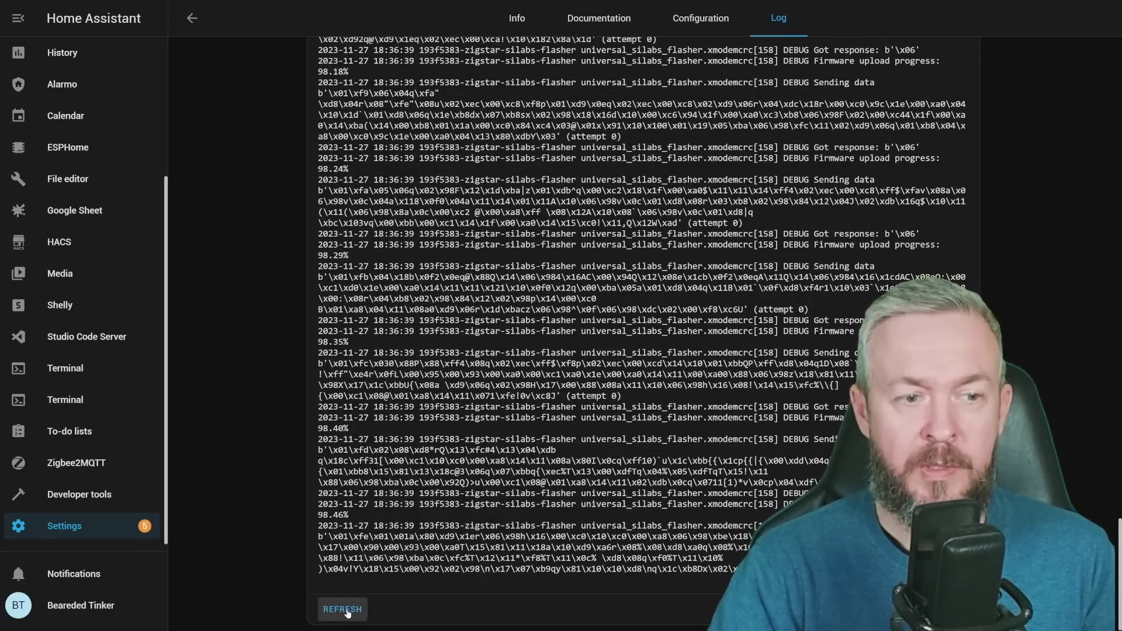
{"action": "left_click", "coordinate": [347, 611]}
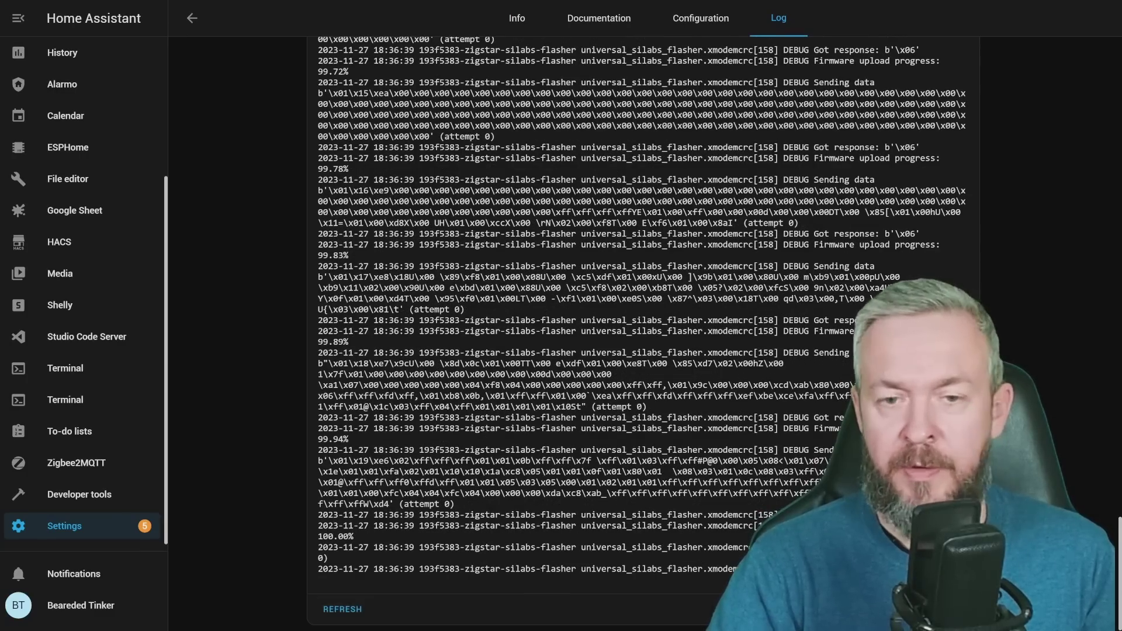
{"action": "left_click_drag", "start_coordinate": [319, 537], "coordinate": [349, 537]}
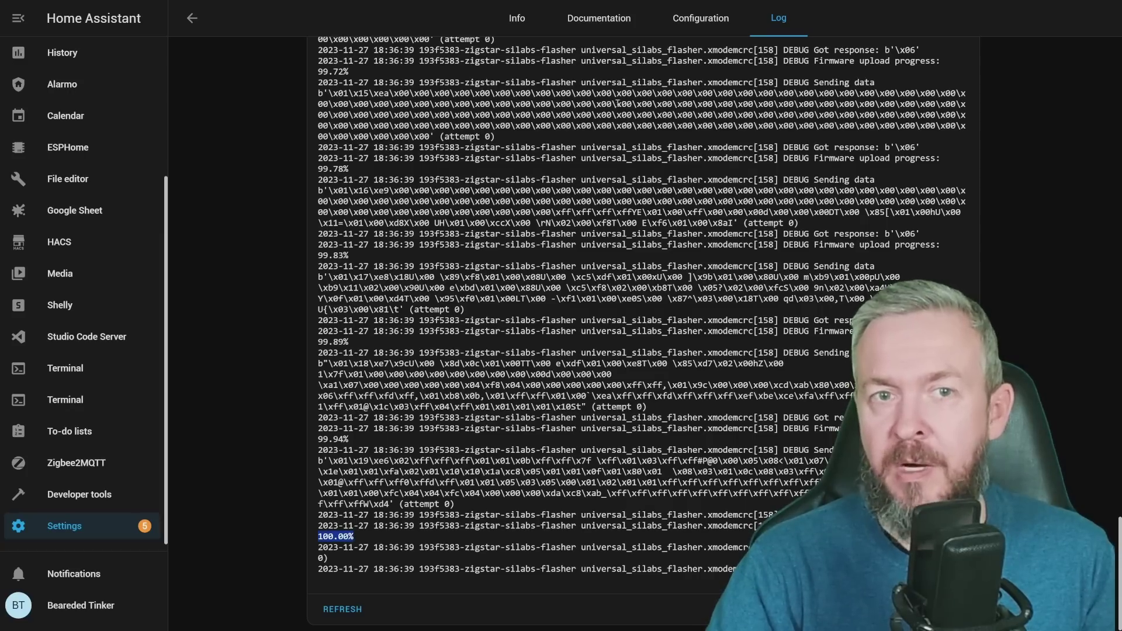
Step: Turn on hardware flow control in Configuration, leave verbose mode off, and return to the log
{"action": "left_click", "coordinate": [681, 24]}
{"action": "scroll", "coordinate": [676, 288], "scroll_direction": "down", "scroll_amount": 4}
{"action": "left_click", "coordinate": [960, 486]}
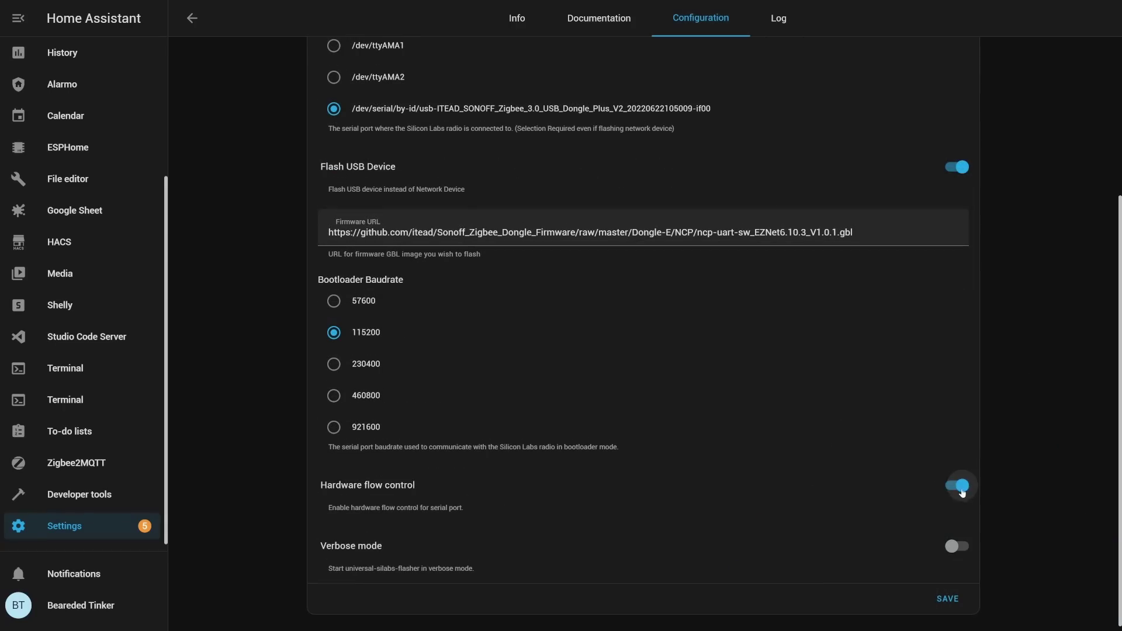
{"action": "left_click", "coordinate": [955, 549]}
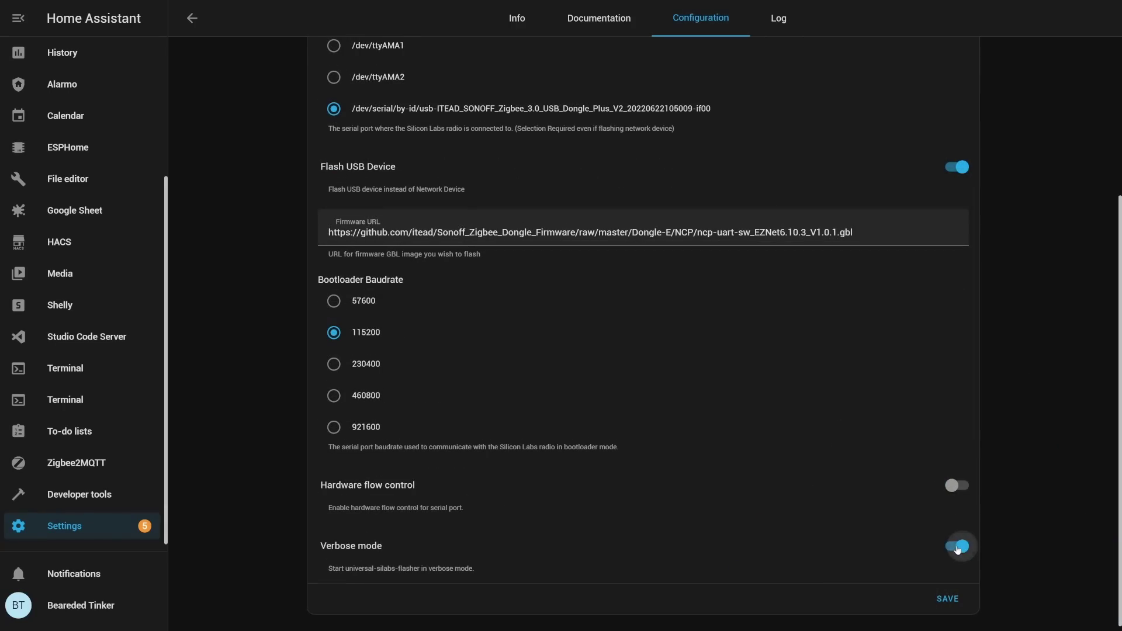
{"action": "left_click", "coordinate": [957, 548]}
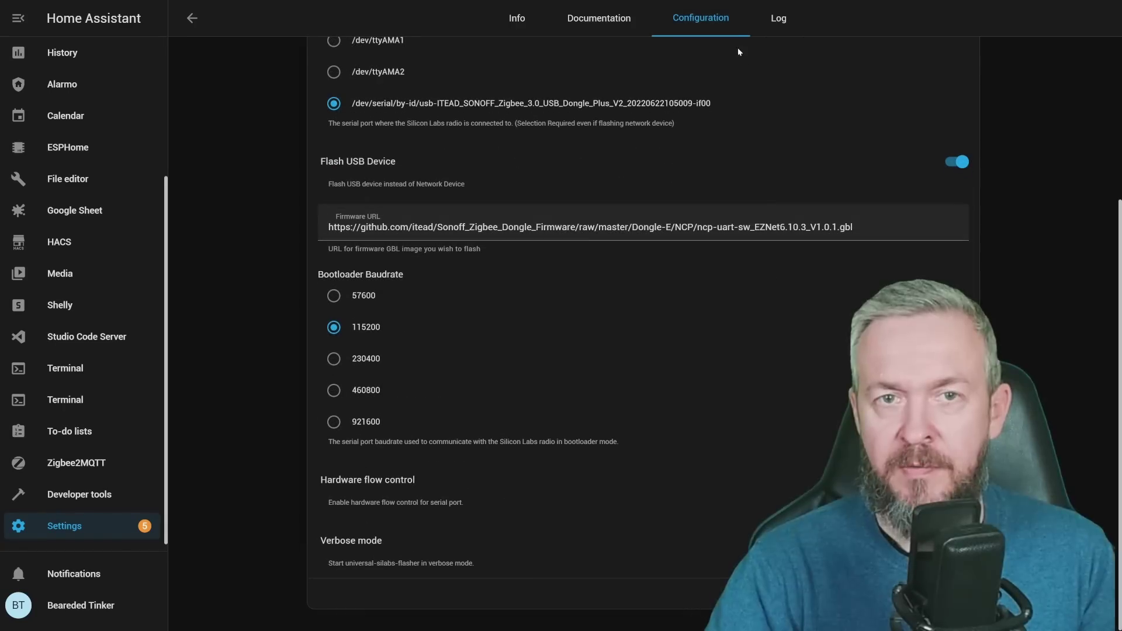
{"action": "left_click", "coordinate": [763, 17]}
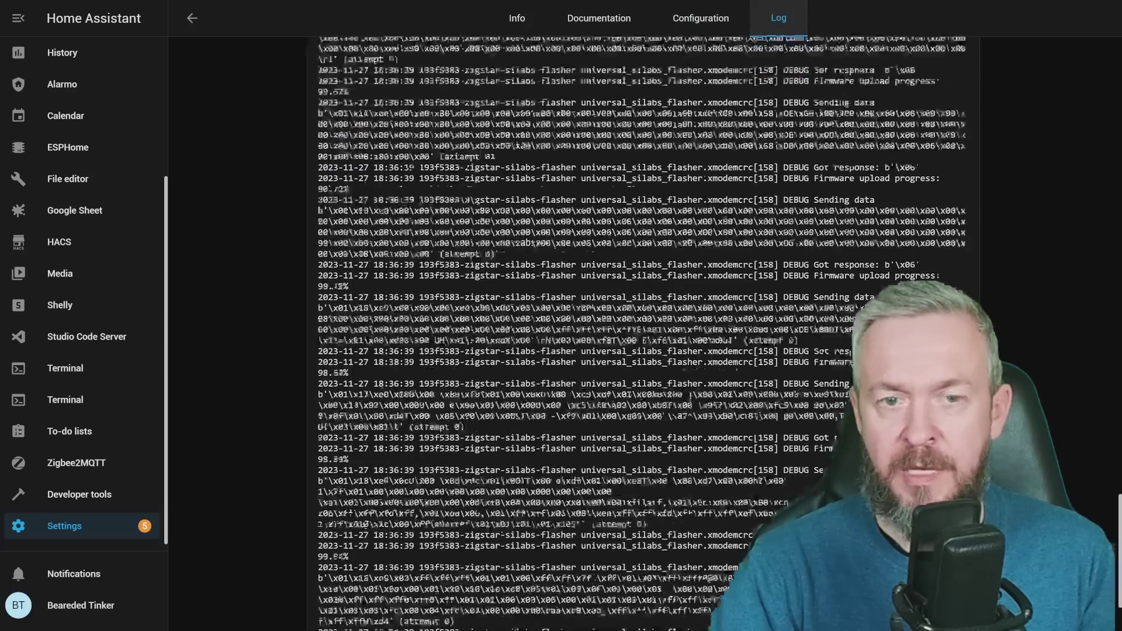
Step: Scroll to the end of the flasher log to confirm the 100.00% firmware upload
{"action": "scroll", "coordinate": [1076, 134], "scroll_direction": "down", "scroll_amount": 15}
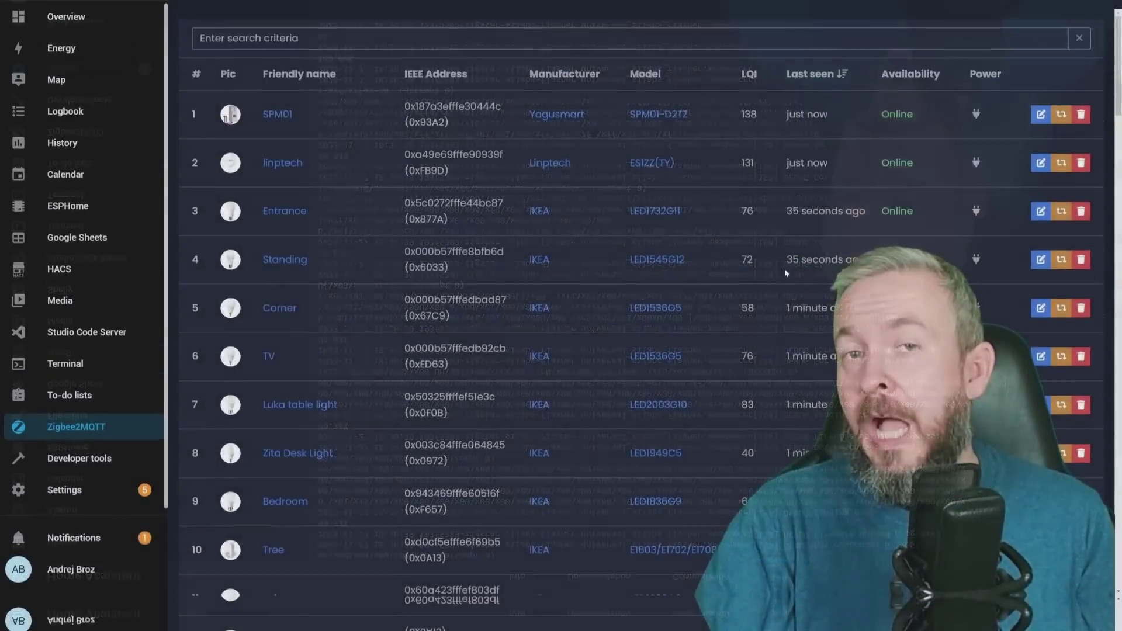
{"action": "scroll", "coordinate": [781, 289], "scroll_direction": "down", "scroll_amount": 3}
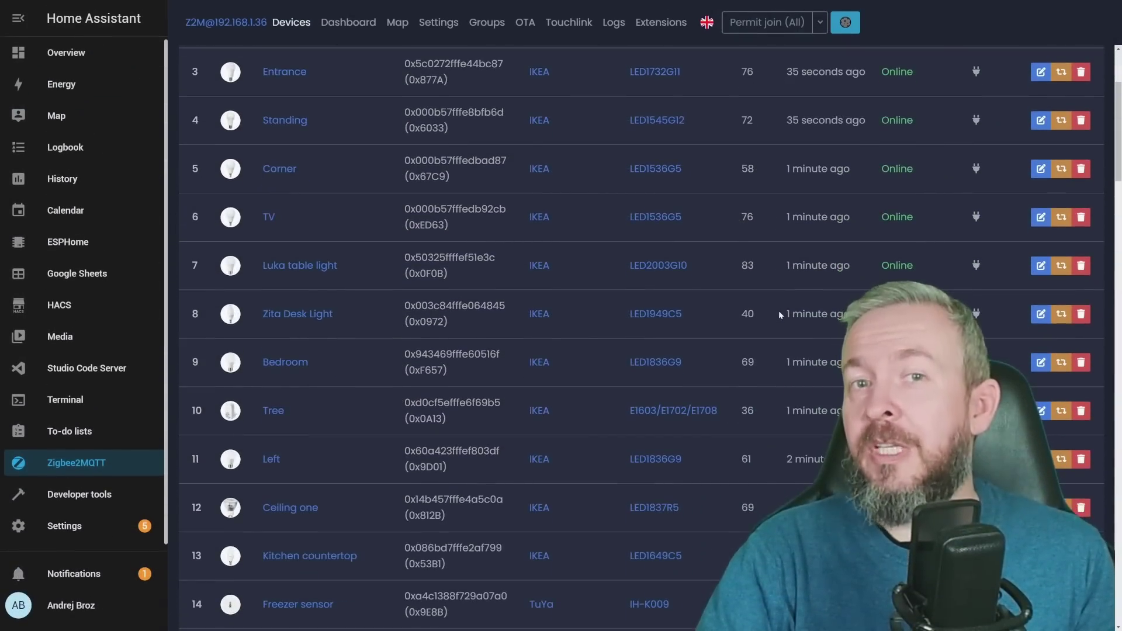